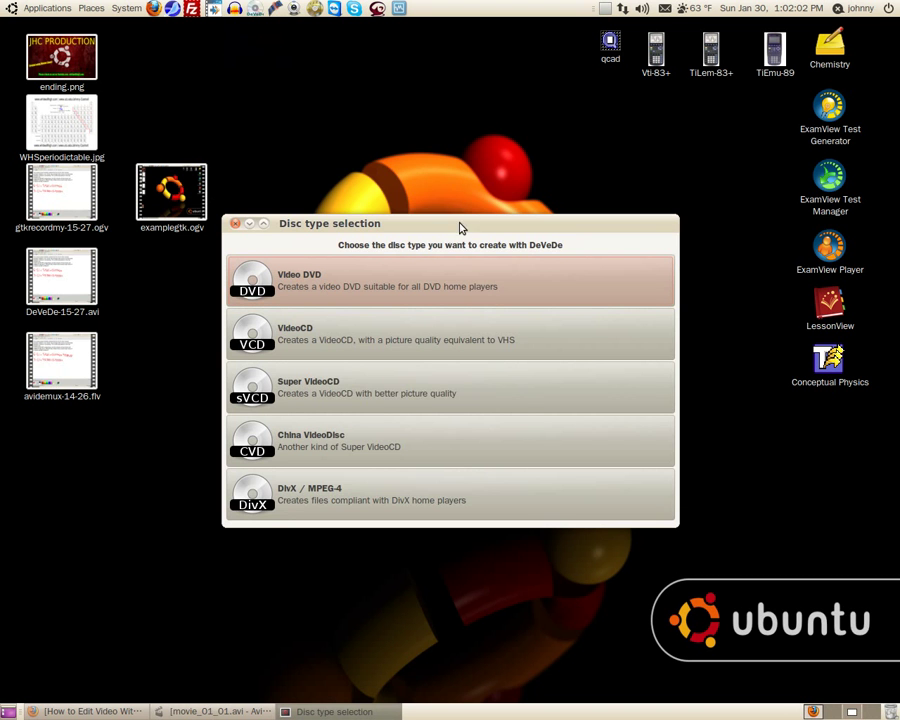
# Start a DivX / MPEG-4 disc project and add examplegtk.ogv from the desktop to its Files list.
pyautogui.moveTo(461, 228); pyautogui.dragTo(525, 151)
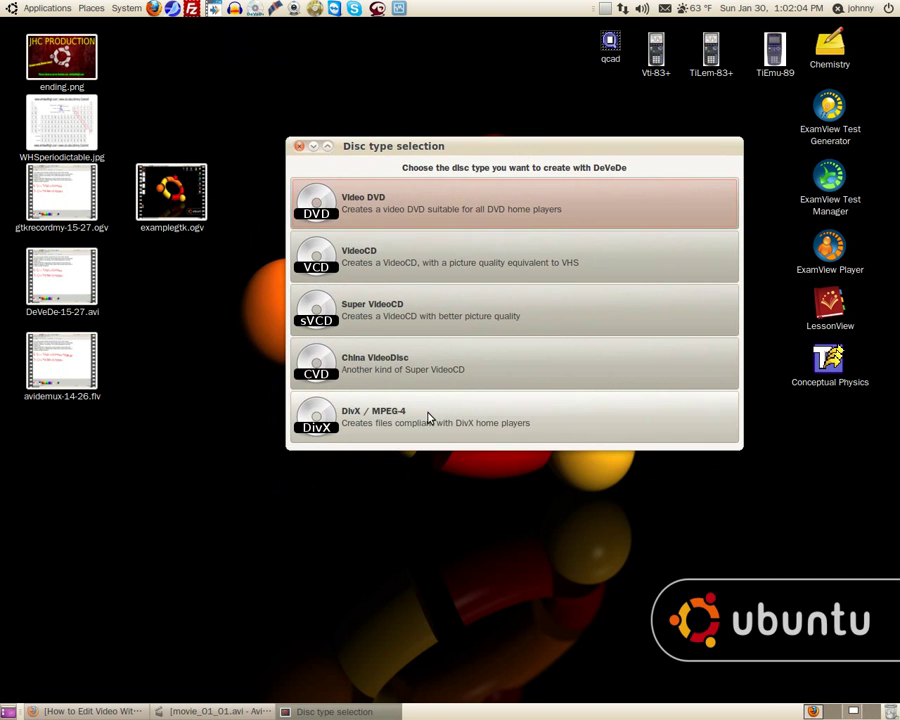
pyautogui.click(428, 417)
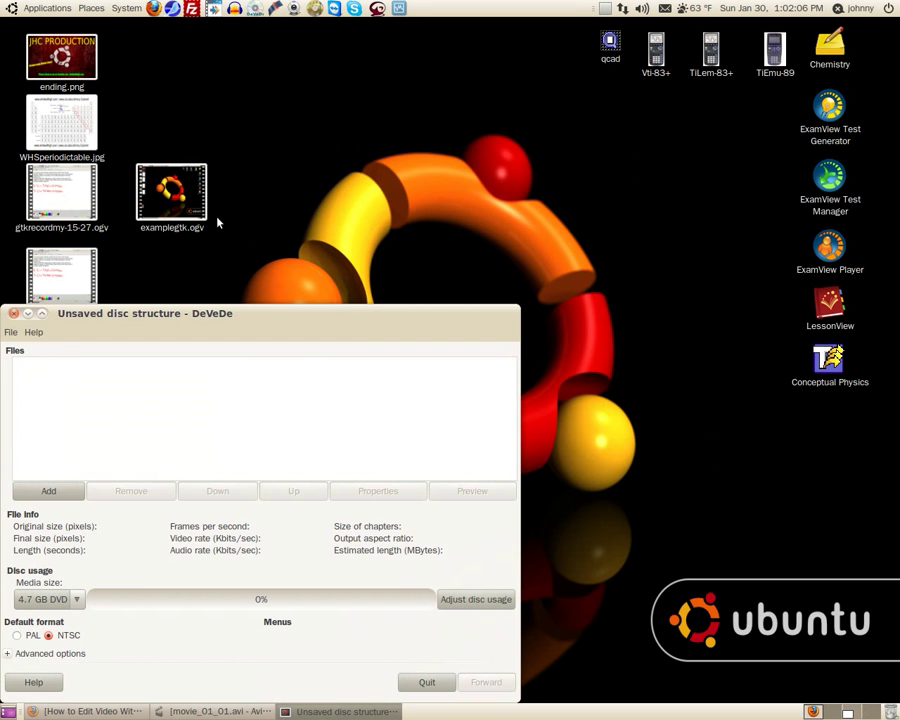
pyautogui.moveTo(214, 309); pyautogui.dragTo(470, 117)
pyautogui.moveTo(185, 205); pyautogui.dragTo(336, 216)
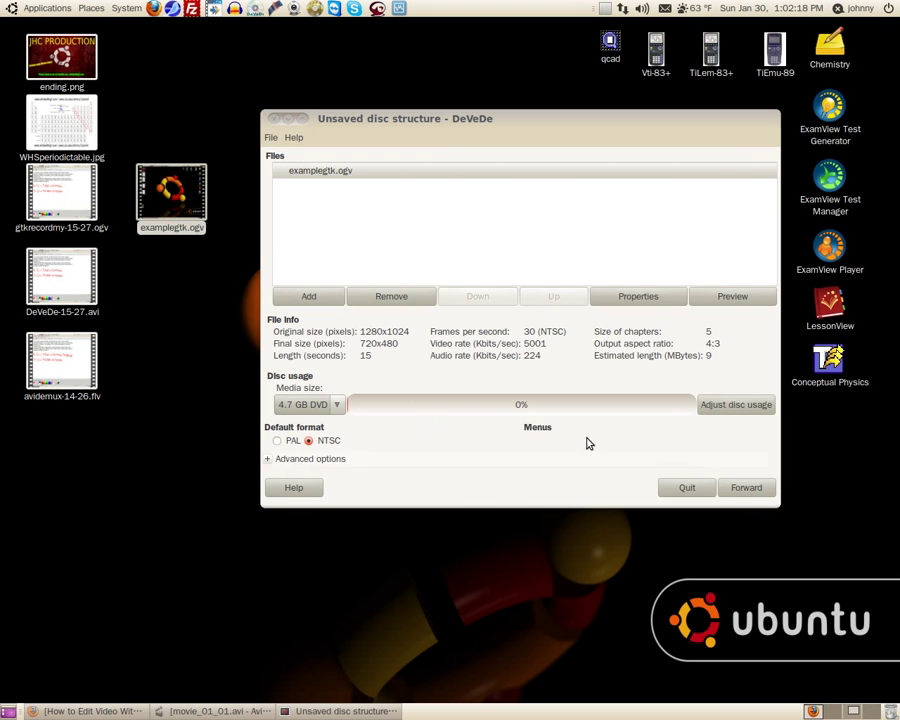
# Convert the clip into a 'movie' folder on the Desktop, dismiss Job done, and quit DeVeDe.
pyautogui.click(746, 491)
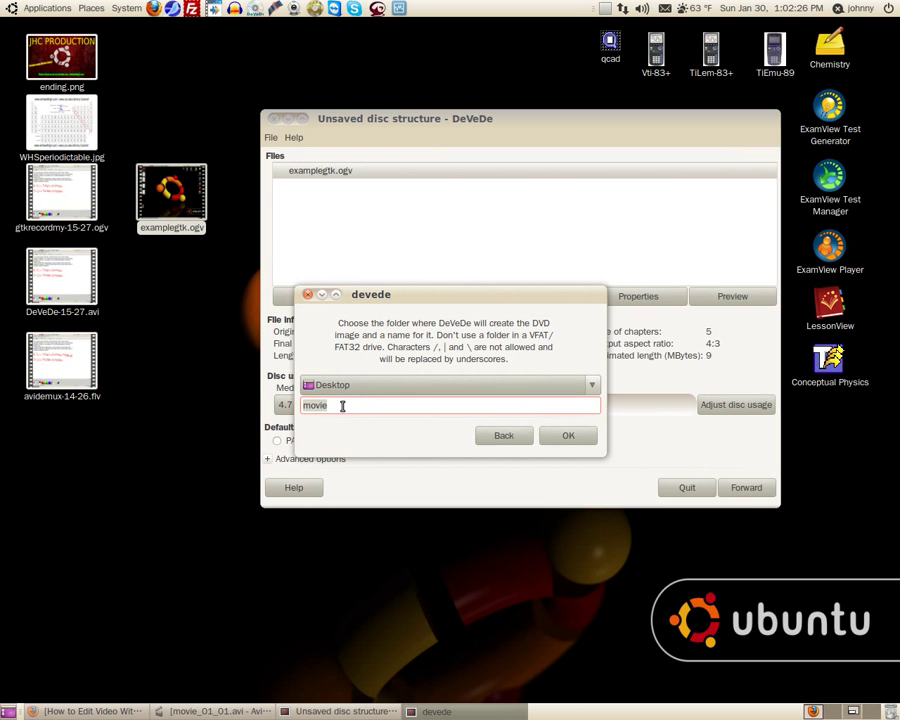
pyautogui.click(569, 436)
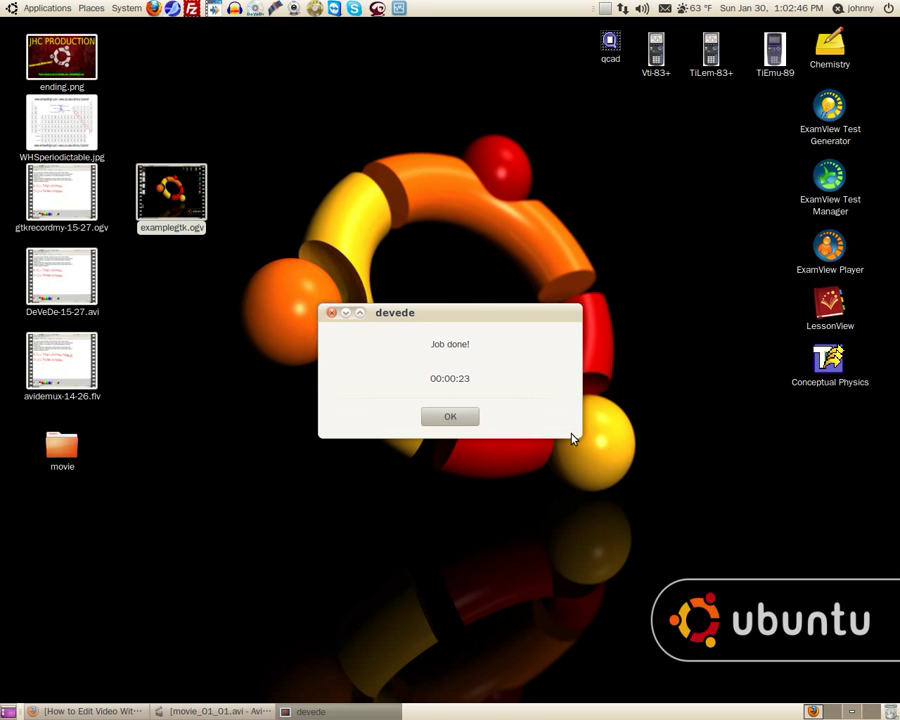
pyautogui.click(462, 417)
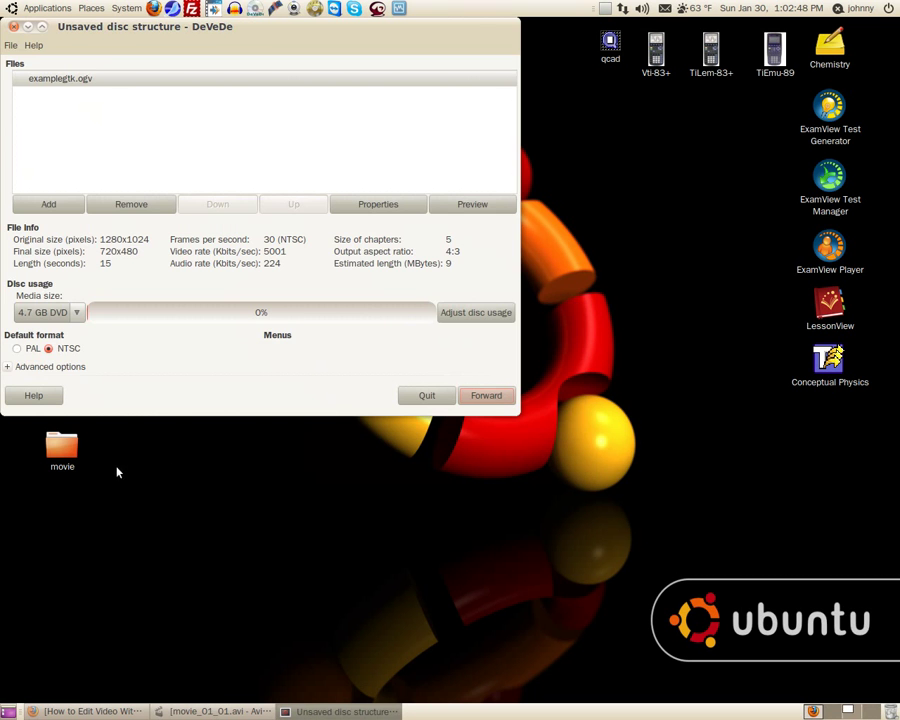
pyautogui.click(13, 26)
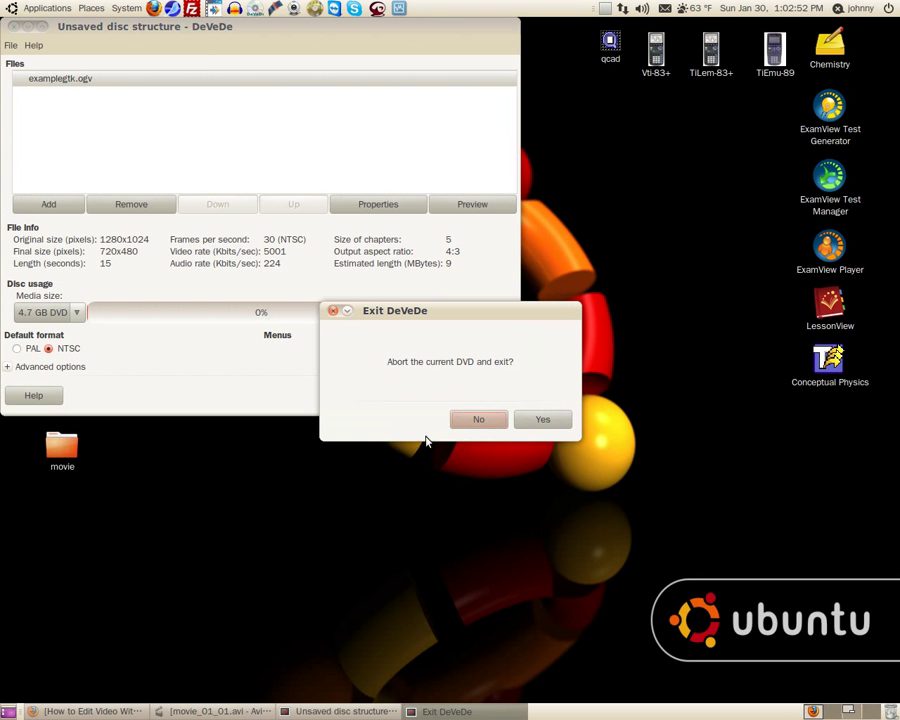
pyautogui.click(562, 427)
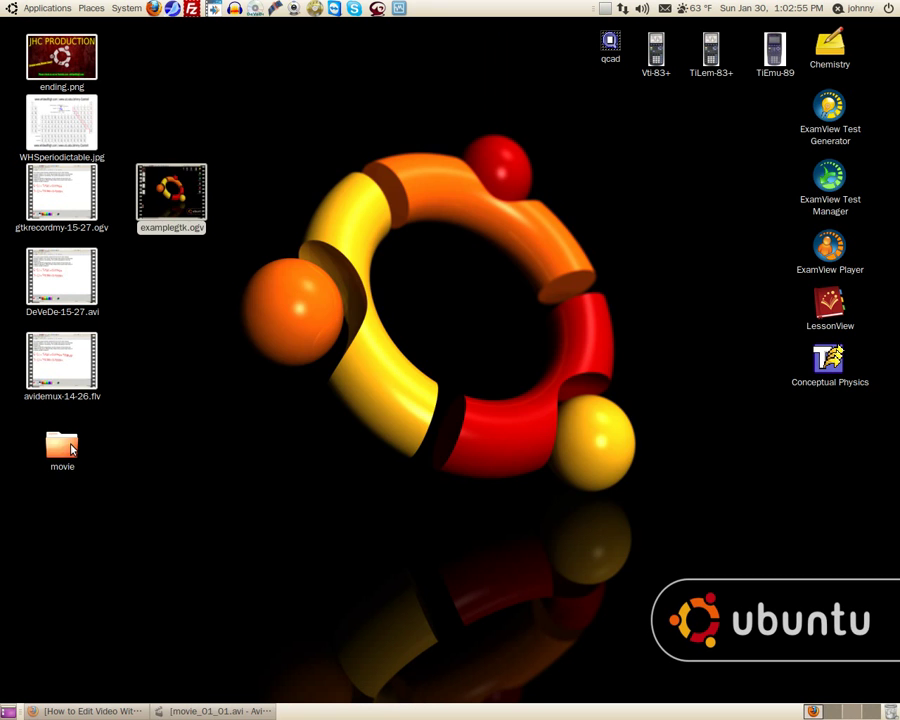
# Drag movie_01_01.avi from the movie folder onto the desktop and close the folder window.
pyautogui.doubleClick(64, 448)
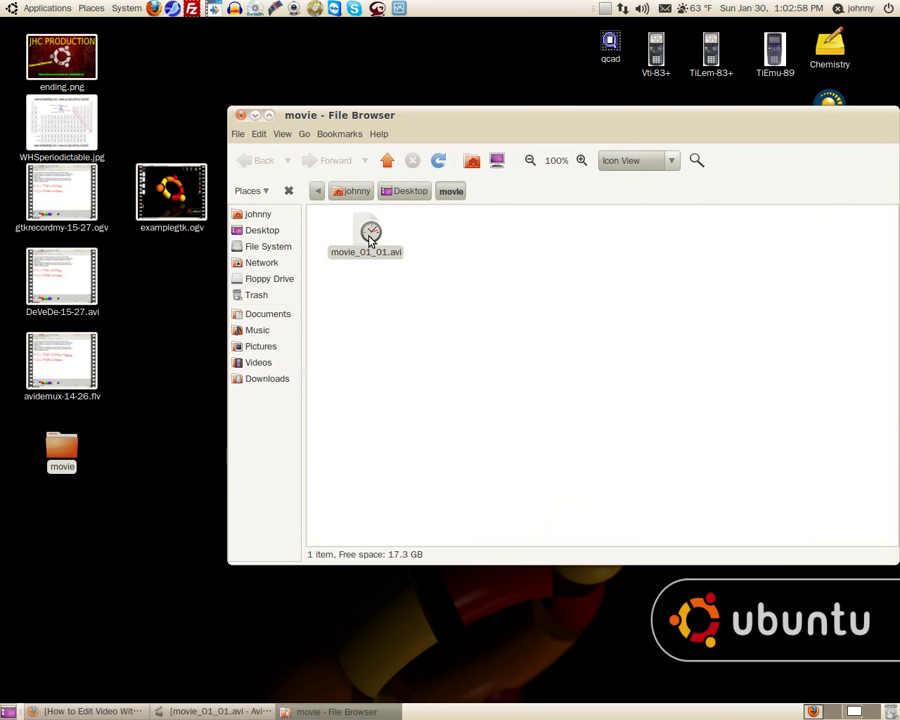
pyautogui.moveTo(370, 237); pyautogui.dragTo(170, 270)
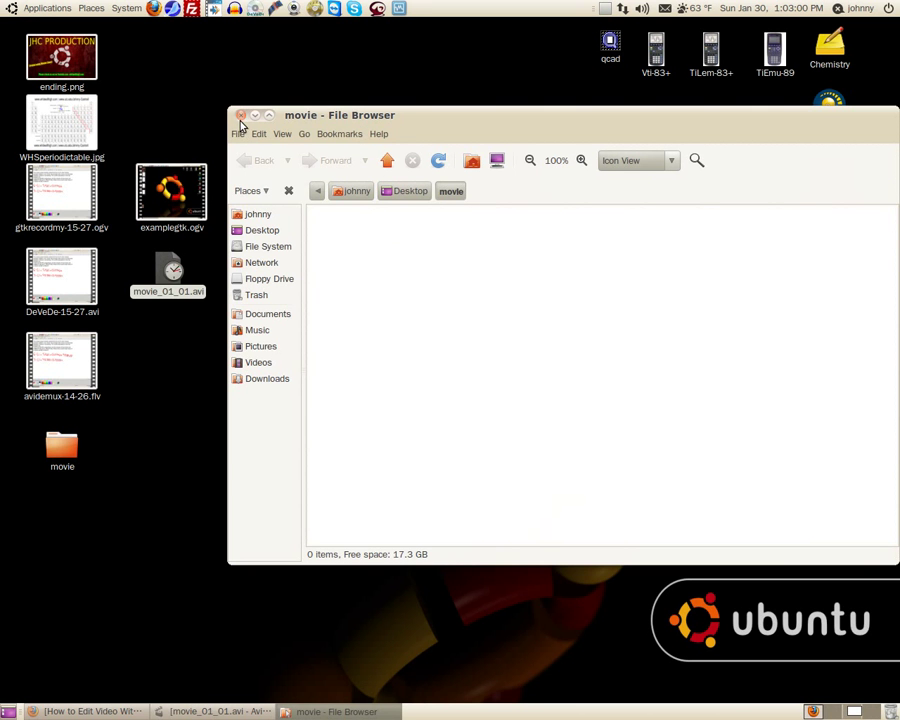
pyautogui.click(241, 116)
pyautogui.click(187, 206)
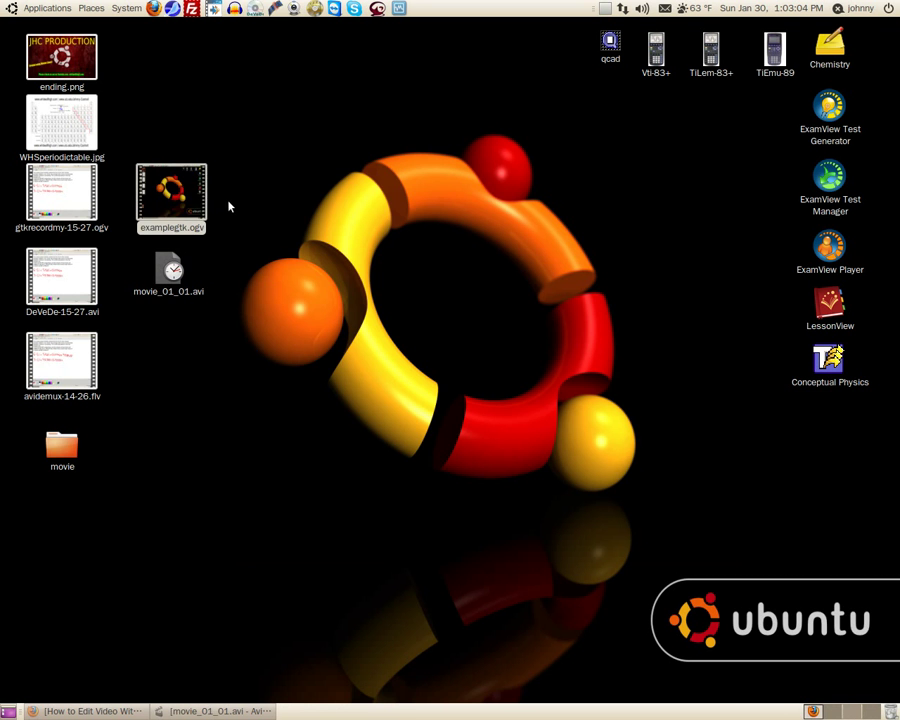
# Play the original examplegtk.ogv in Movie Player, leave full screen, and close it.
pyautogui.doubleClick(188, 200)
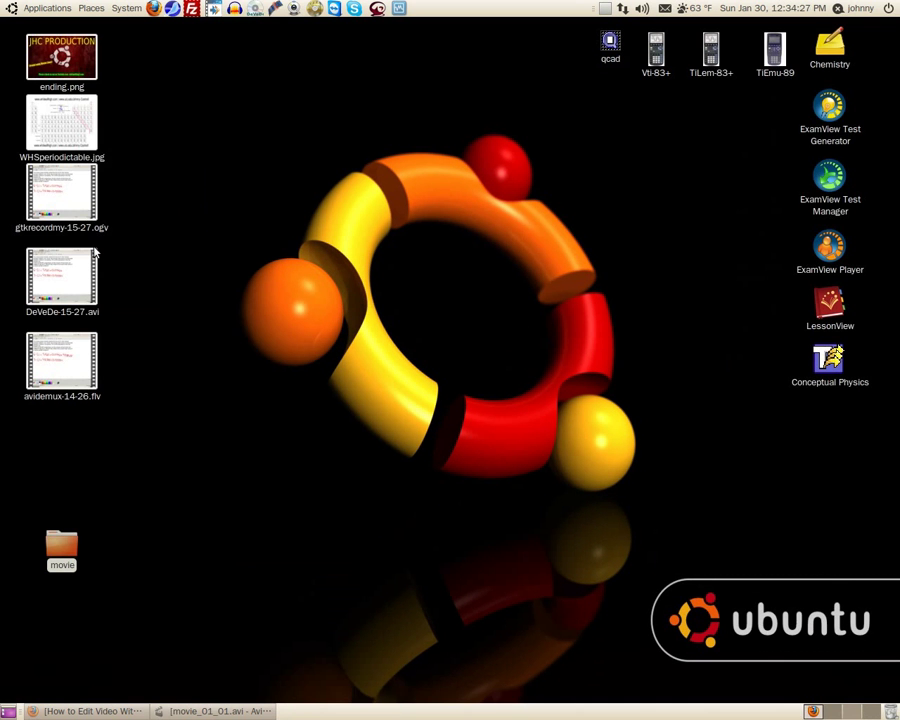
pyautogui.doubleClick(264, 277)
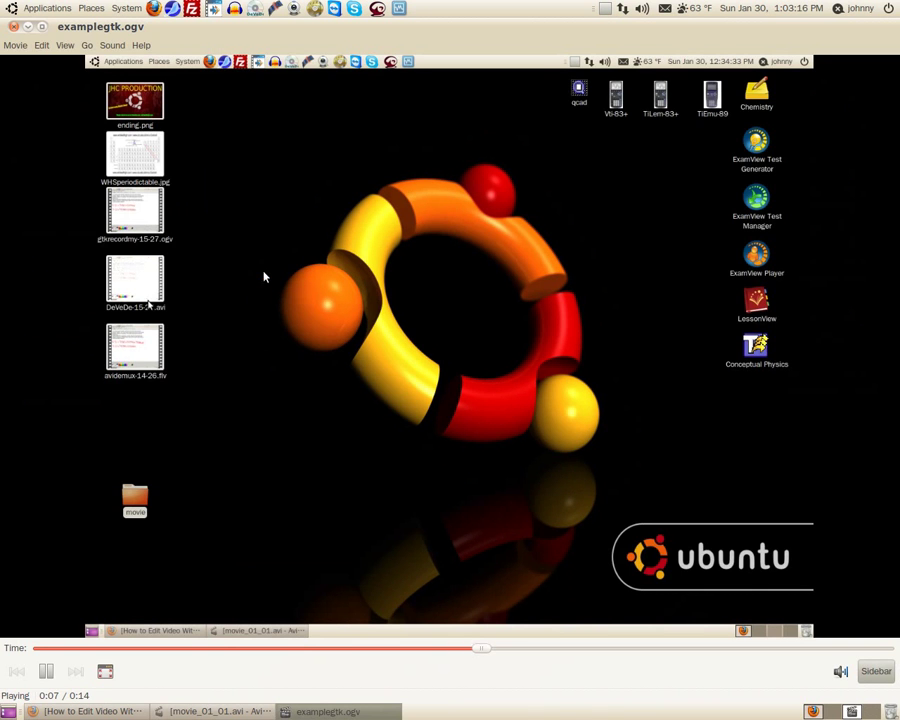
pyautogui.click(14, 26)
# Play the converted movie_01_01.avi and exit full-screen playback with Esc.
pyautogui.click(311, 287)
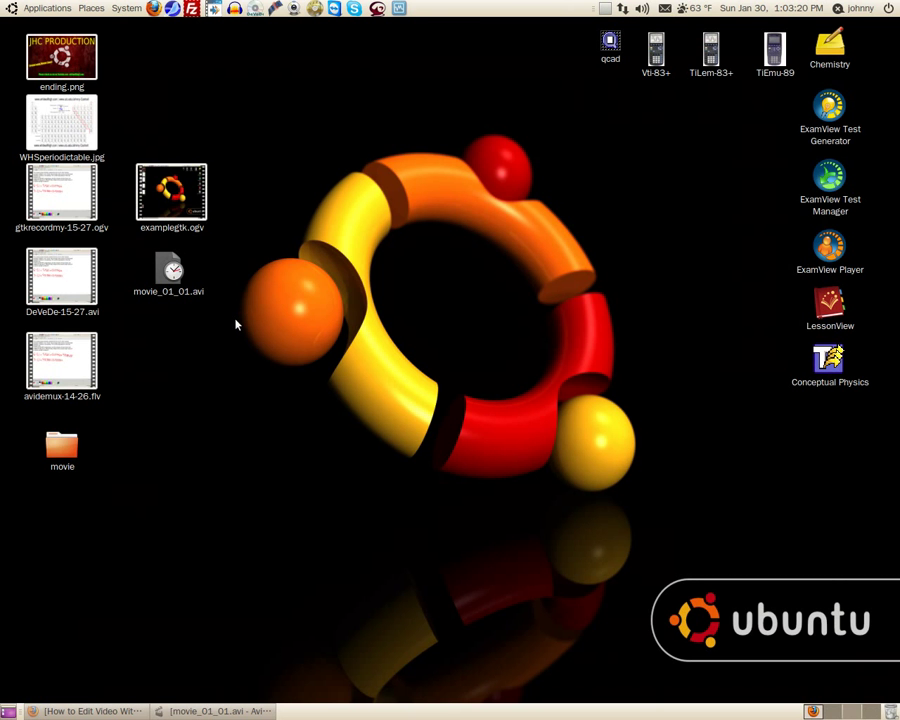
pyautogui.click(170, 278)
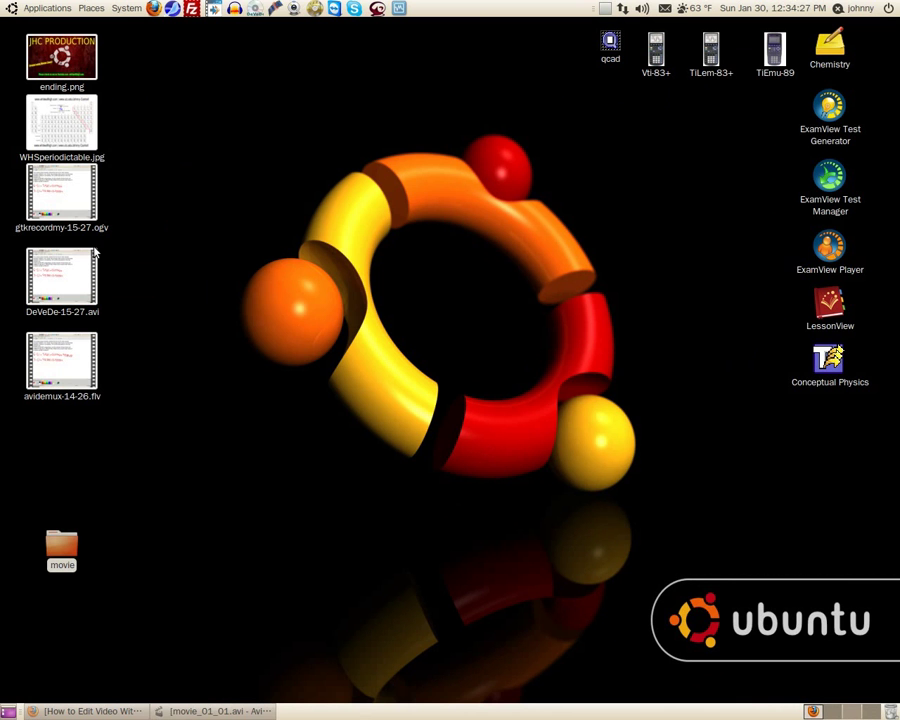
pyautogui.moveTo(404, 632)
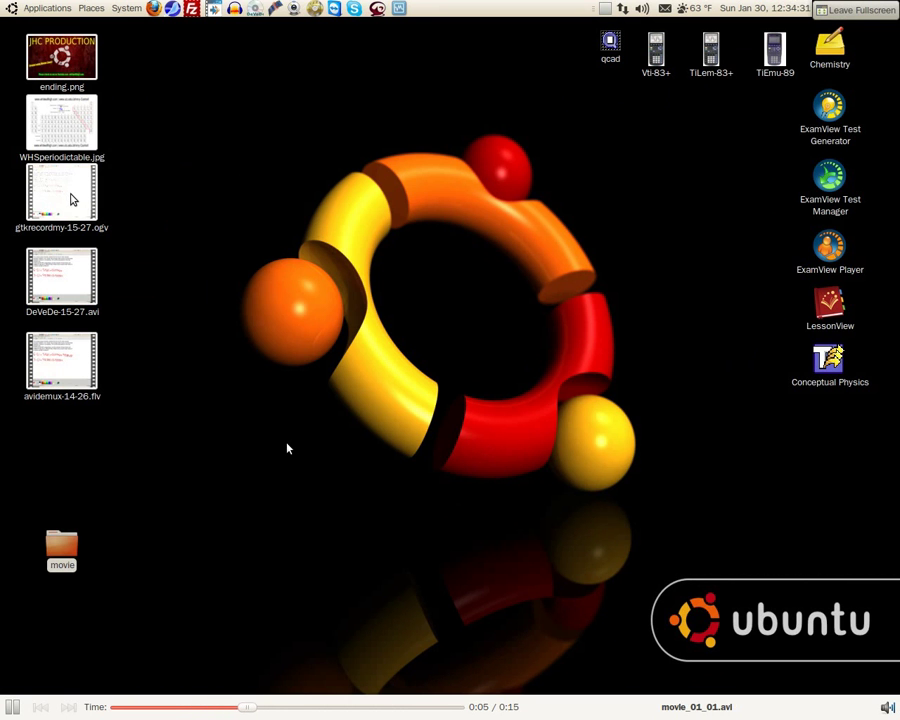
pyautogui.press('Escape')
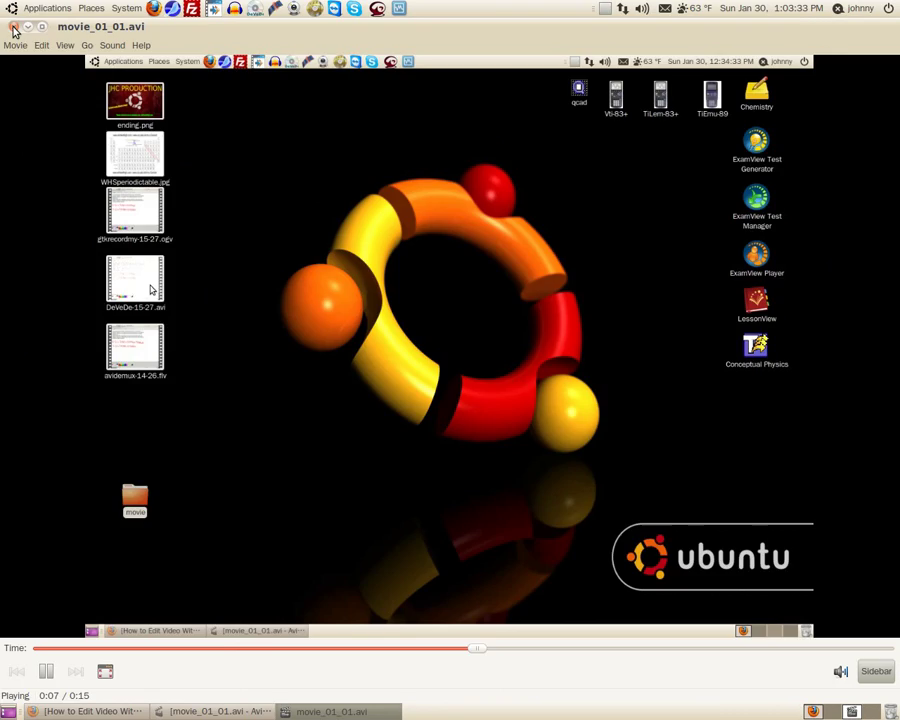
# Close Movie Player, delete the empty movie folder, and show the Applications > Sound & Video list.
pyautogui.click(13, 27)
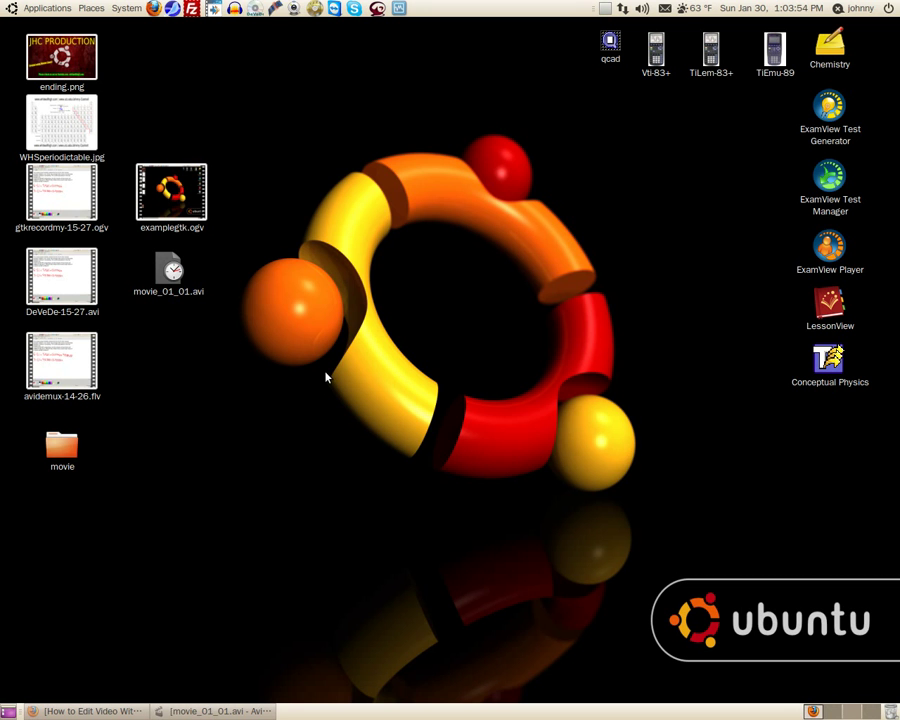
pyautogui.click(72, 459)
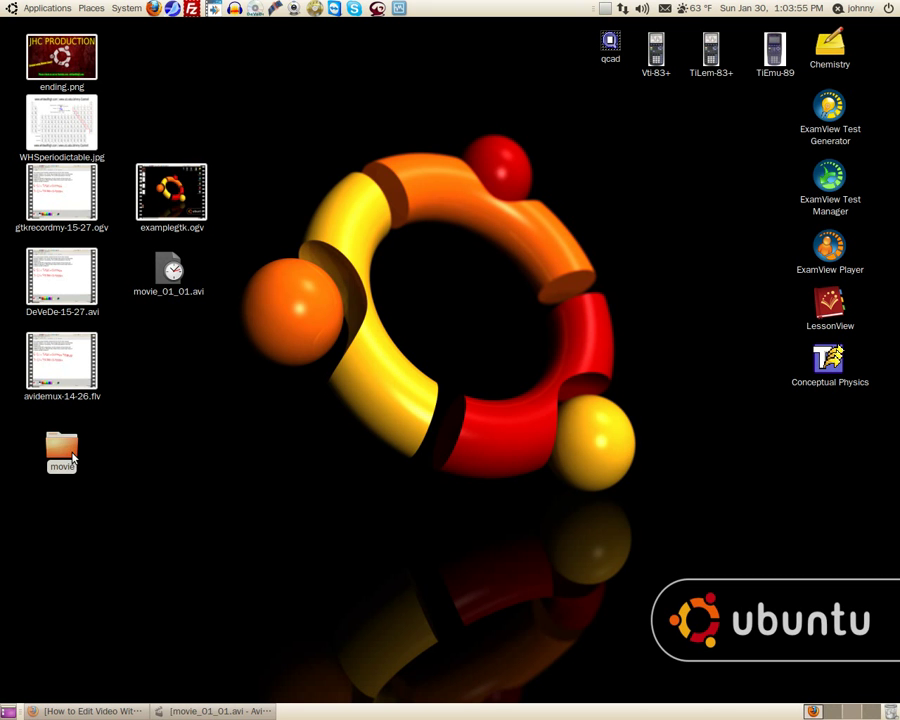
pyautogui.press('Delete')
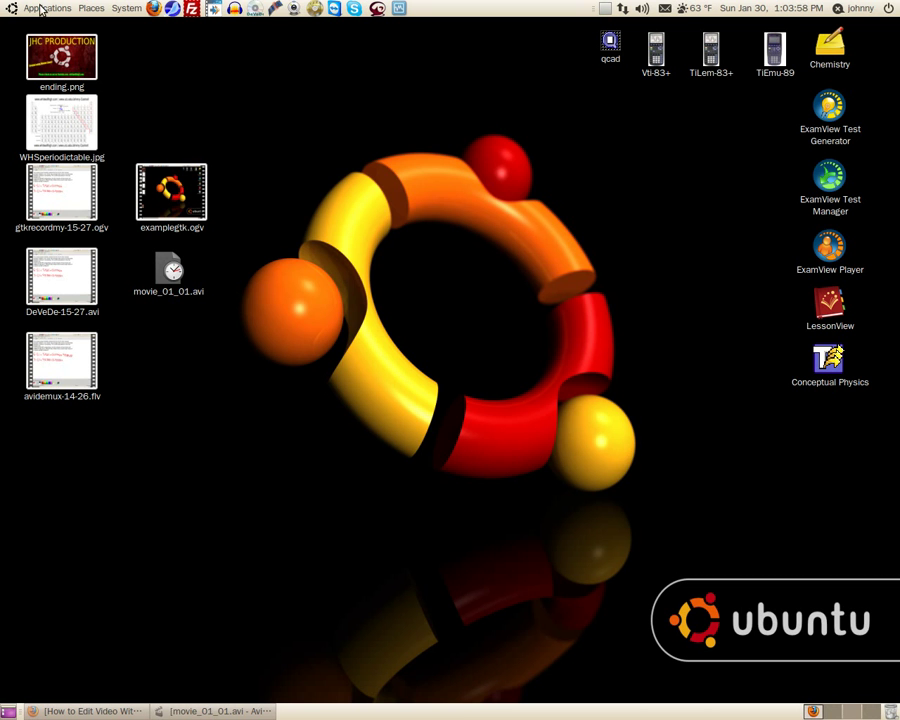
pyautogui.click(38, 8)
pyautogui.moveTo(110, 220)
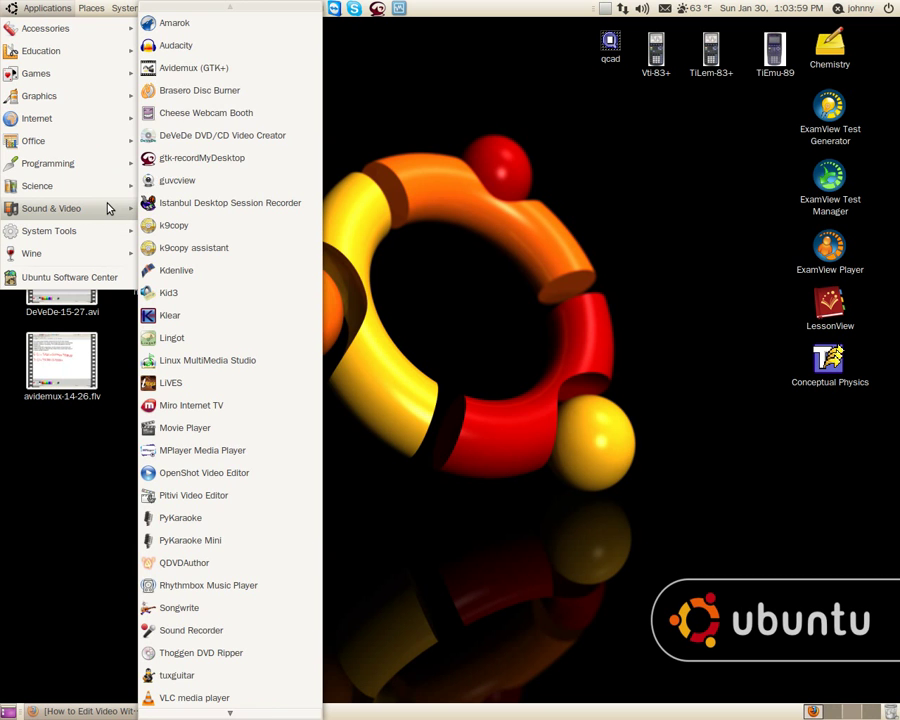
# Launch Avidemux, drag movie_01_01.avi into it, and build the VBR audio time map.
pyautogui.click(183, 74)
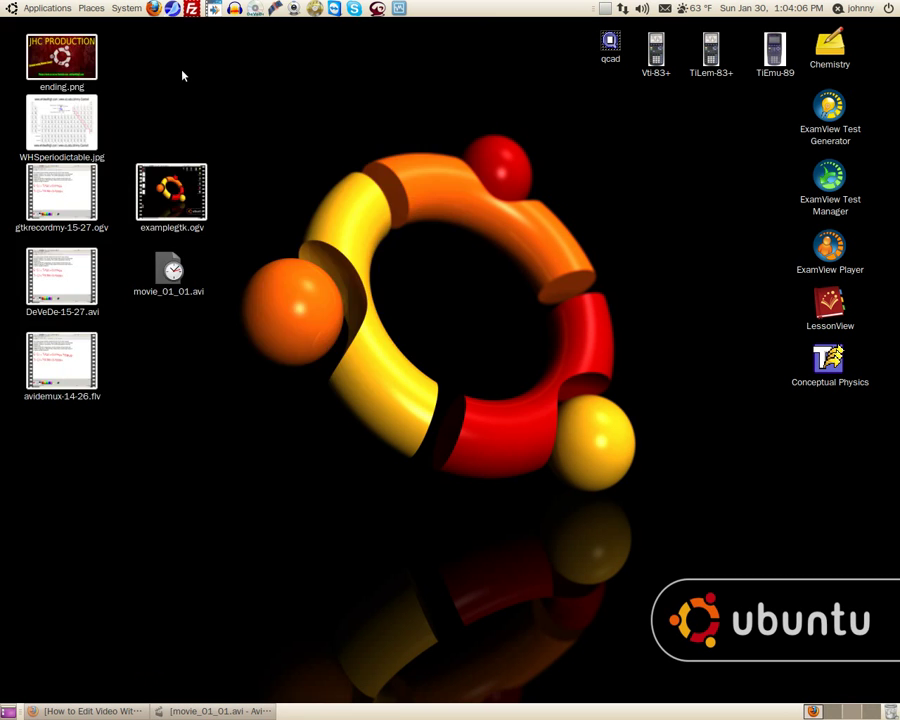
pyautogui.moveTo(262, 30); pyautogui.dragTo(513, 73)
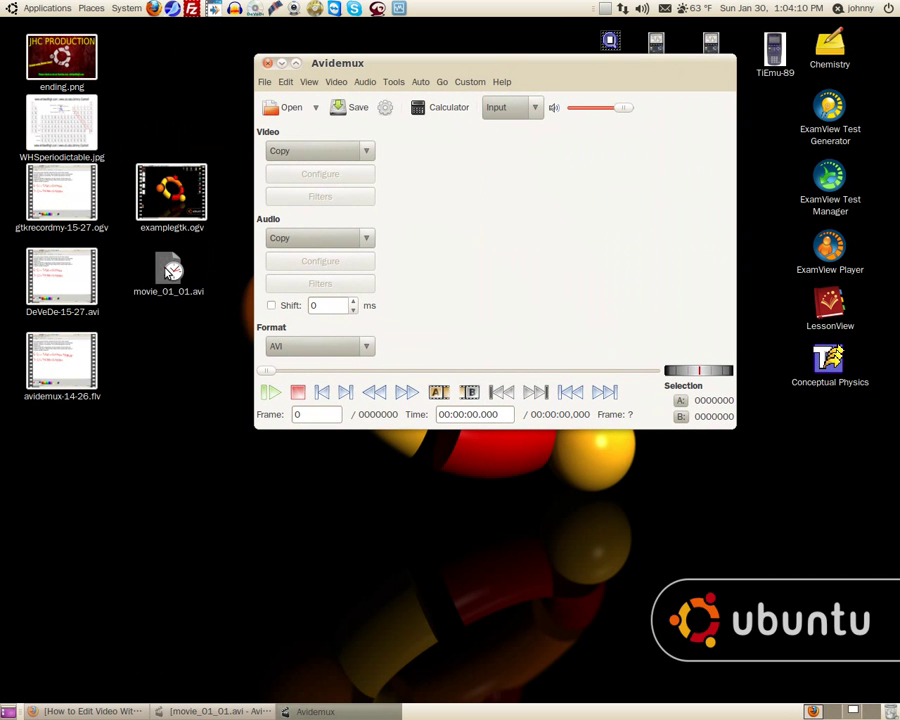
pyautogui.click(175, 274)
pyautogui.moveTo(176, 268); pyautogui.dragTo(464, 222)
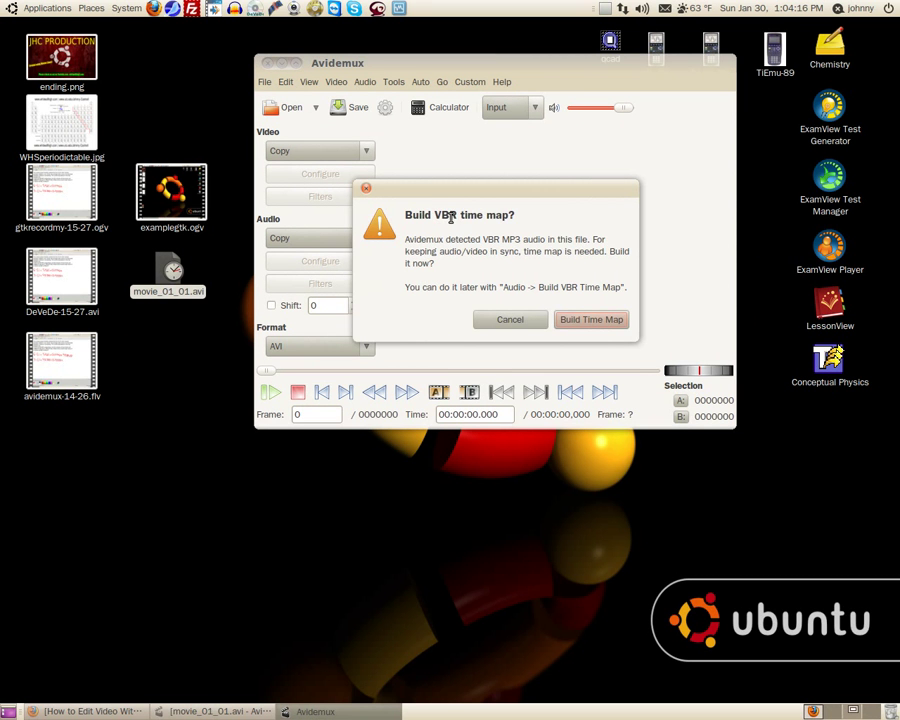
pyautogui.click(603, 320)
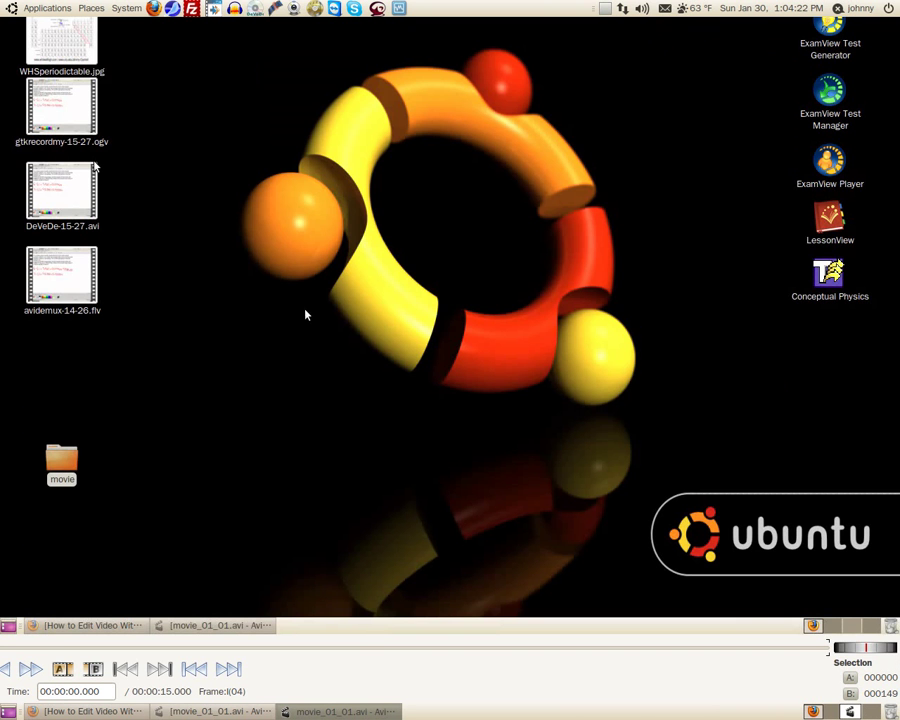
# Dismiss the Go menu and set the preview zoom to 1:2 from the View menu.
pyautogui.click(184, 47)
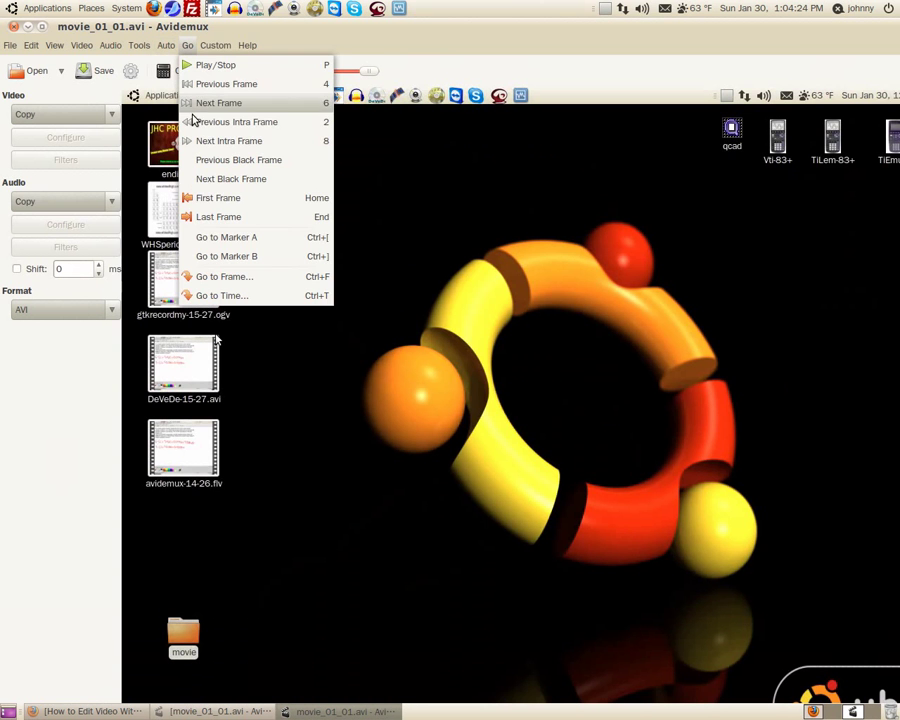
pyautogui.click(456, 291)
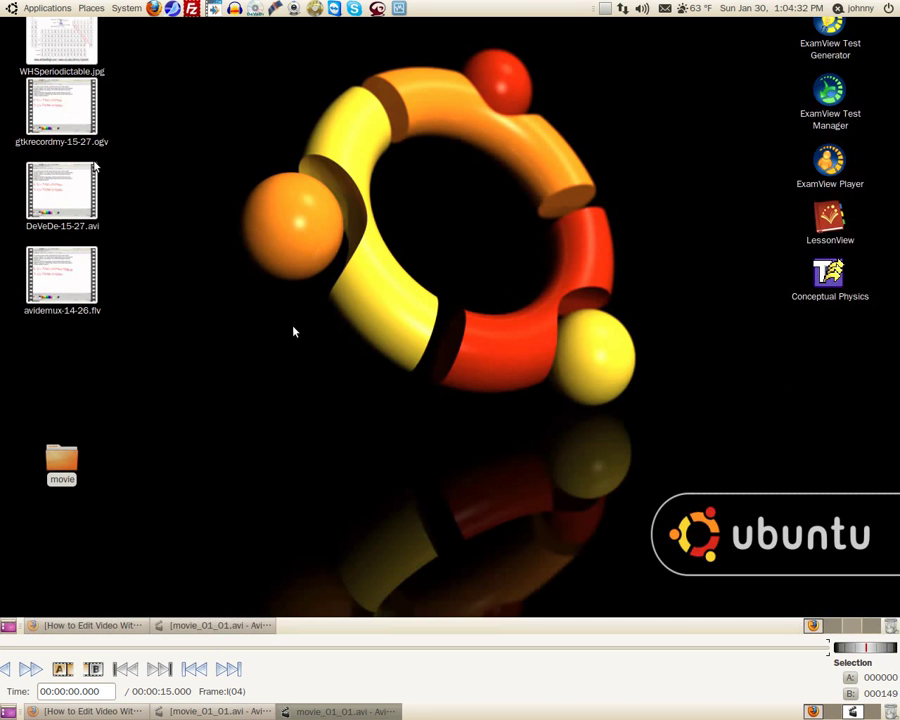
pyautogui.moveTo(70, 57)
pyautogui.click(56, 48)
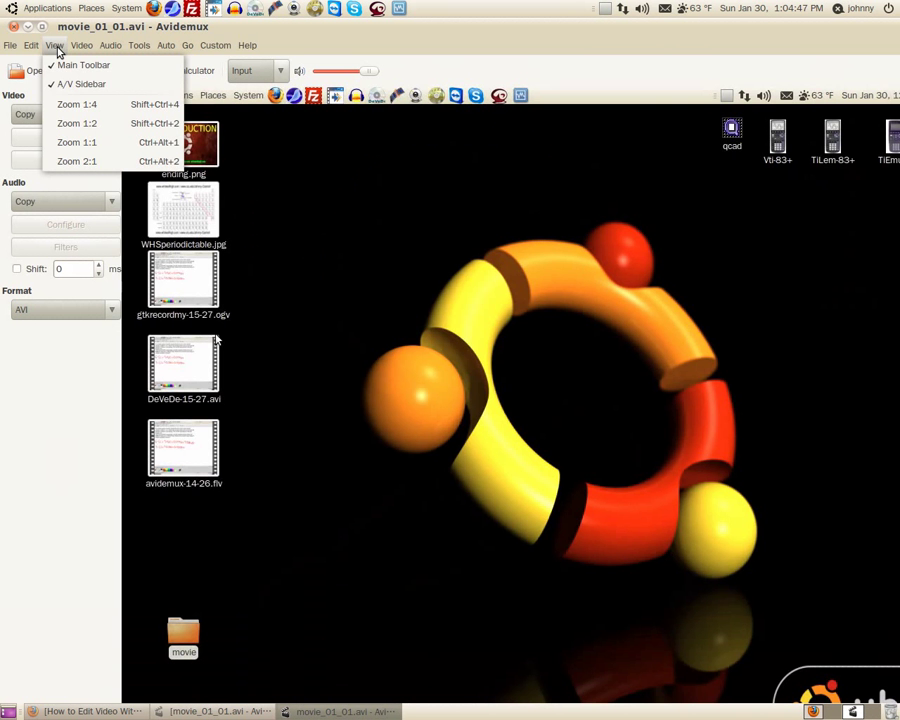
pyautogui.click(108, 126)
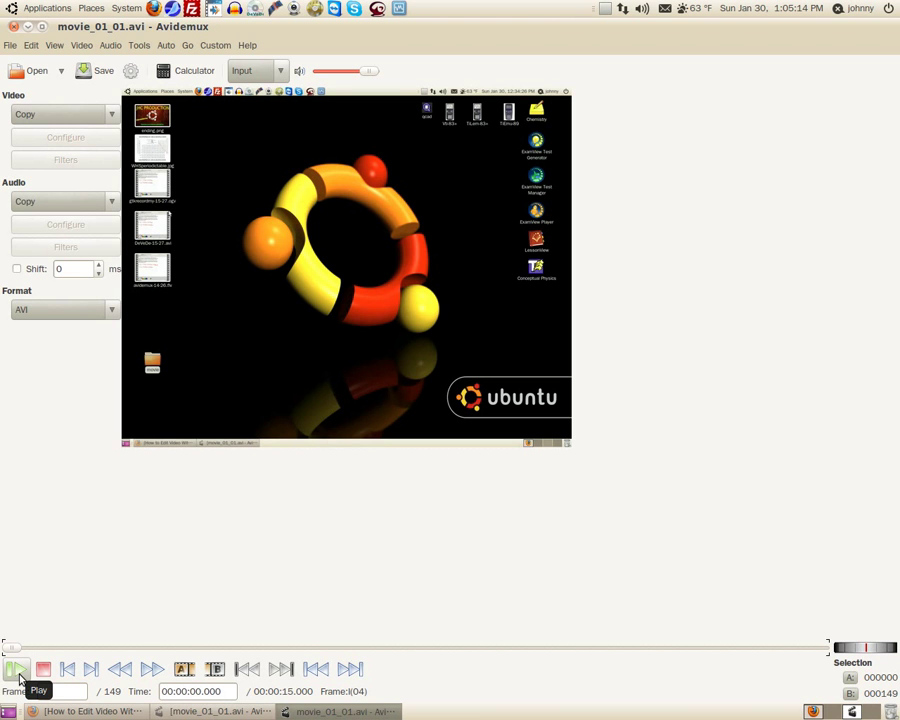
pyautogui.click(19, 677)
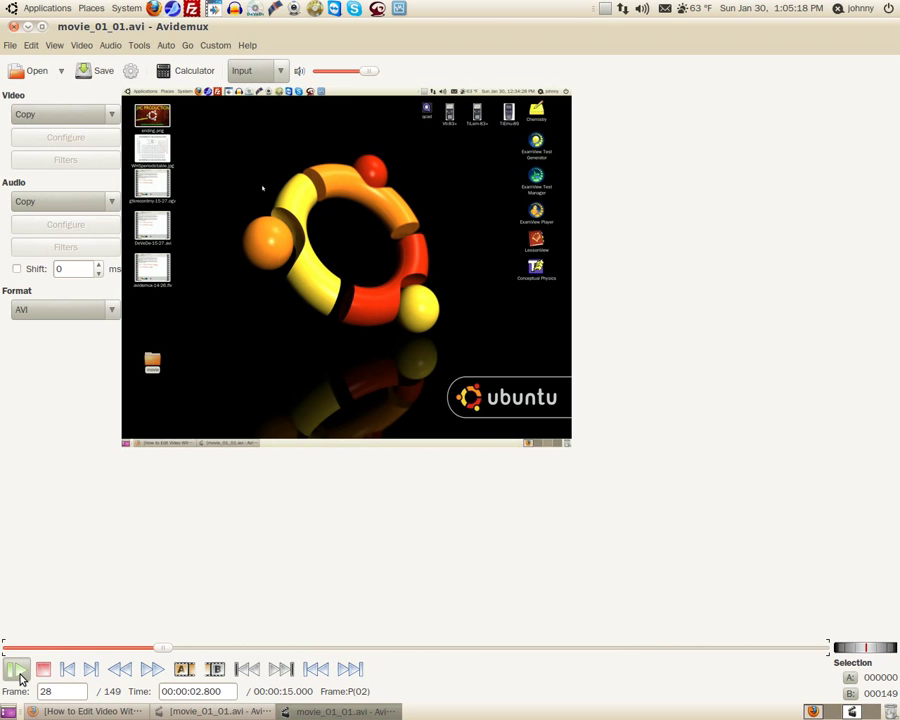
pyautogui.click(19, 677)
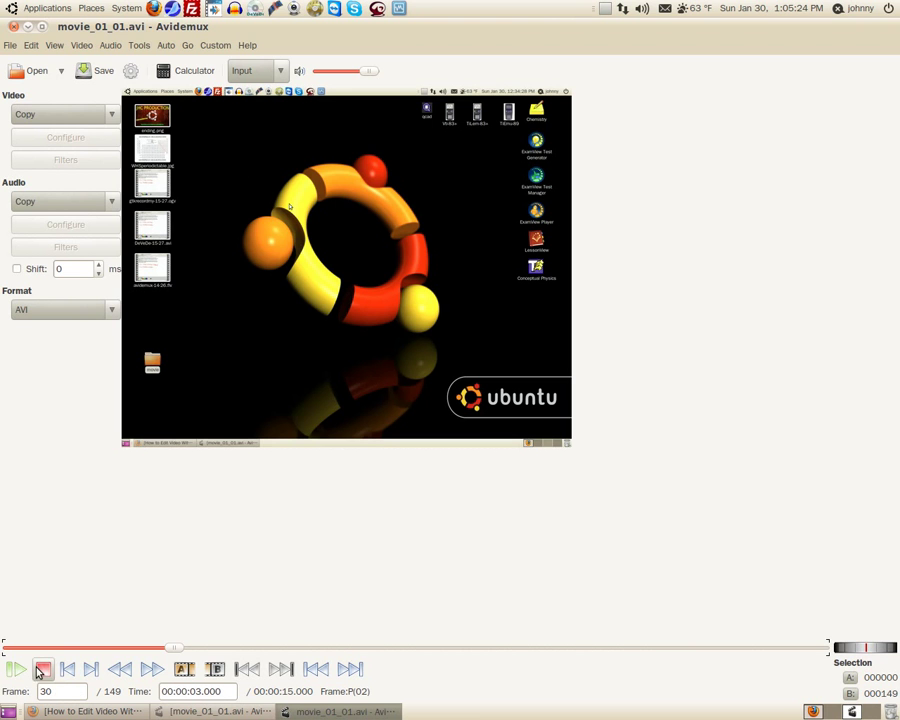
pyautogui.moveTo(176, 649); pyautogui.dragTo(4, 652)
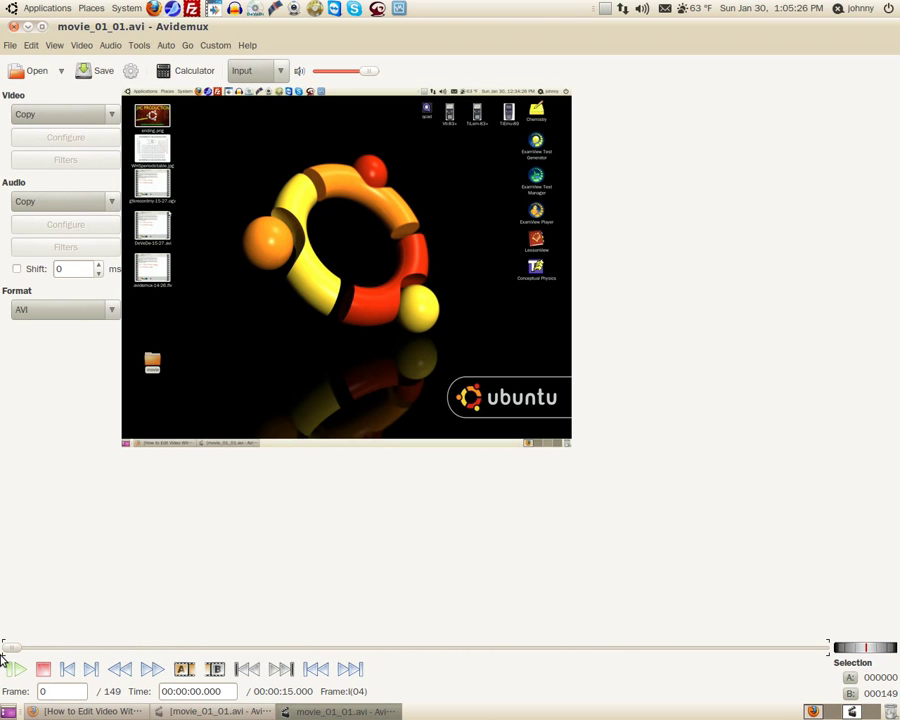
# Stop playback at frame 10, set Selection End (B) there, and delete the opening frames.
pyautogui.click(18, 671)
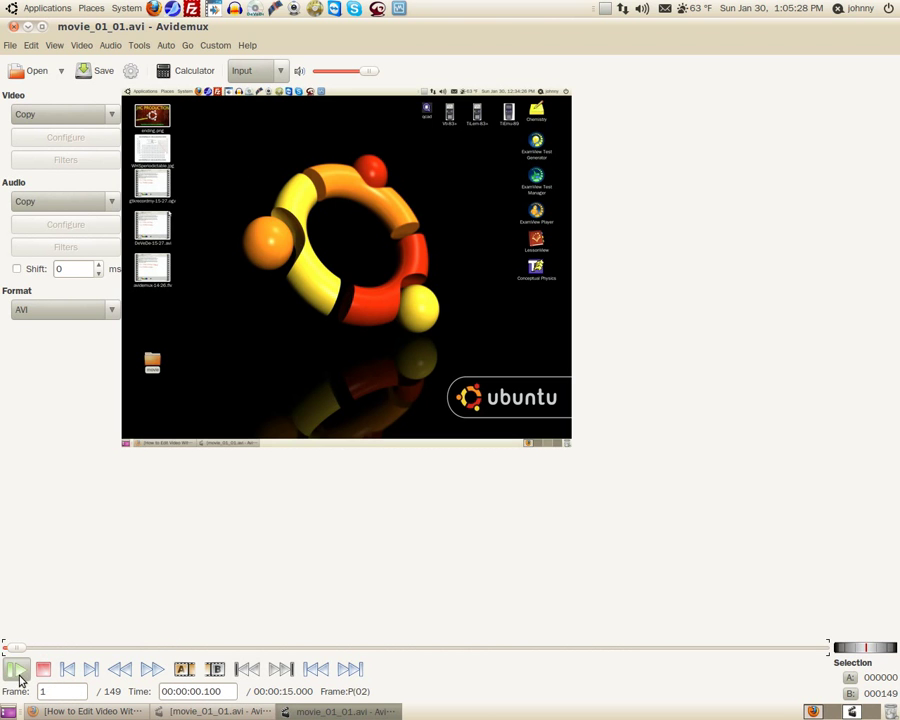
pyautogui.click(18, 674)
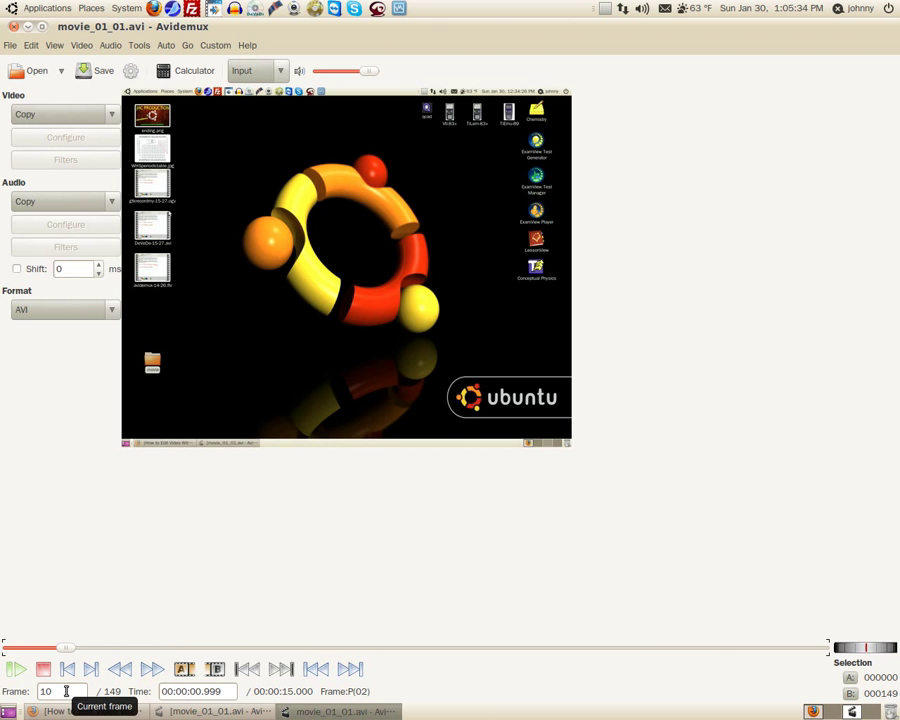
pyautogui.click(216, 670)
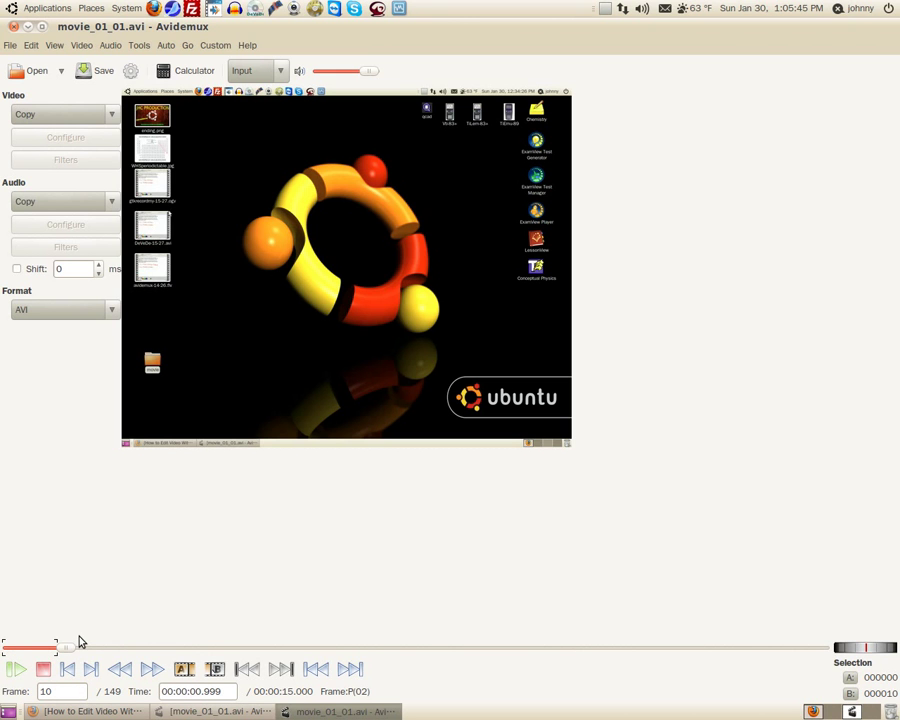
pyautogui.press('Delete')
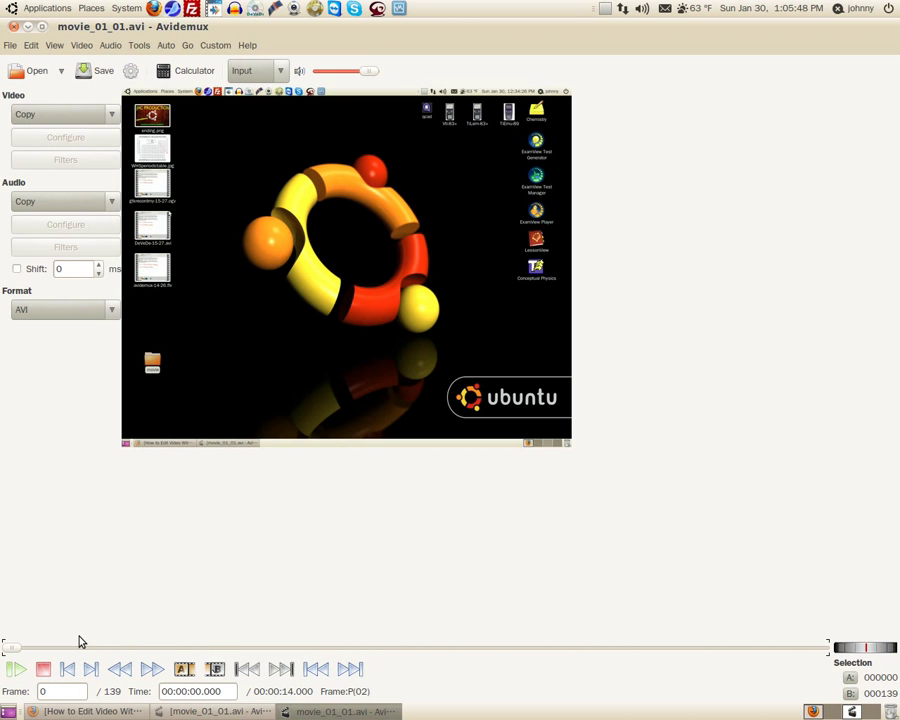
# Undo all edits to restore the original untrimmed clip.
pyautogui.click(35, 50)
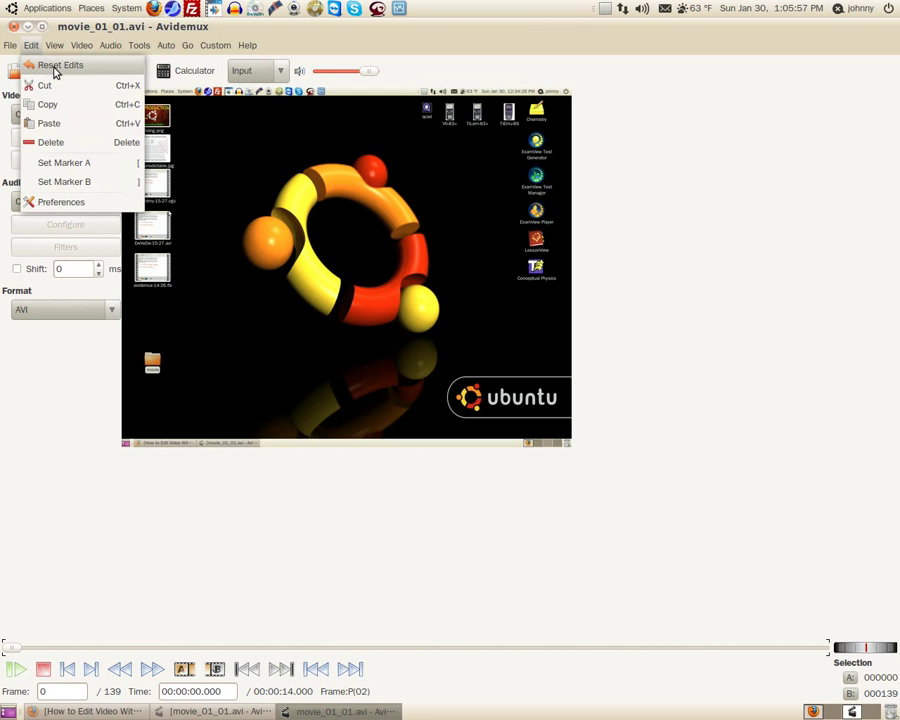
pyautogui.click(52, 66)
pyautogui.click(486, 416)
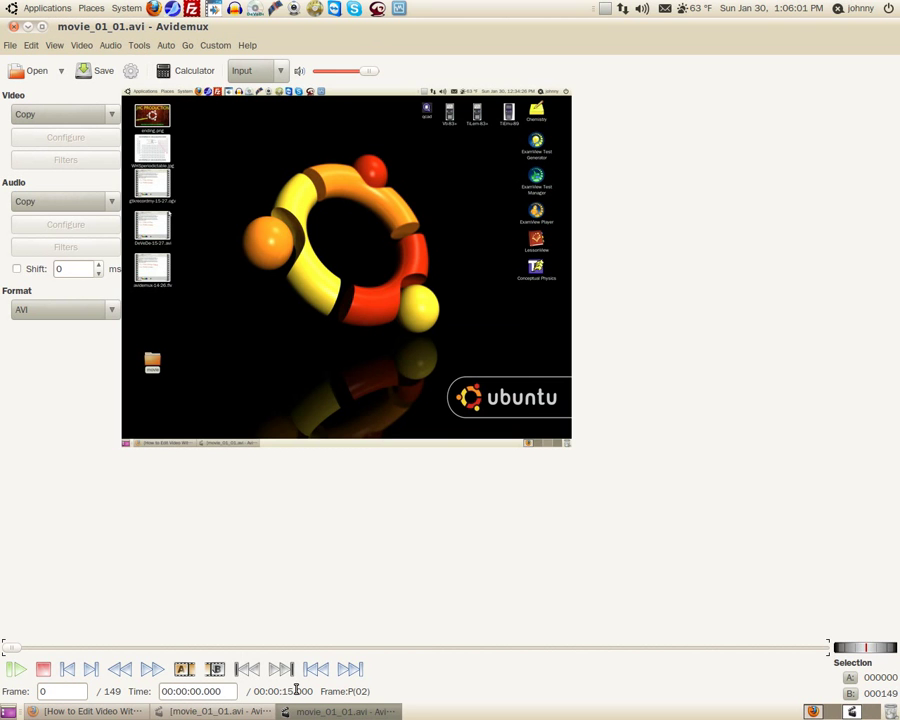
# Step back to frame 10, set the B marker there, and delete frames 0–10.
pyautogui.click(18, 670)
pyautogui.press('Home')
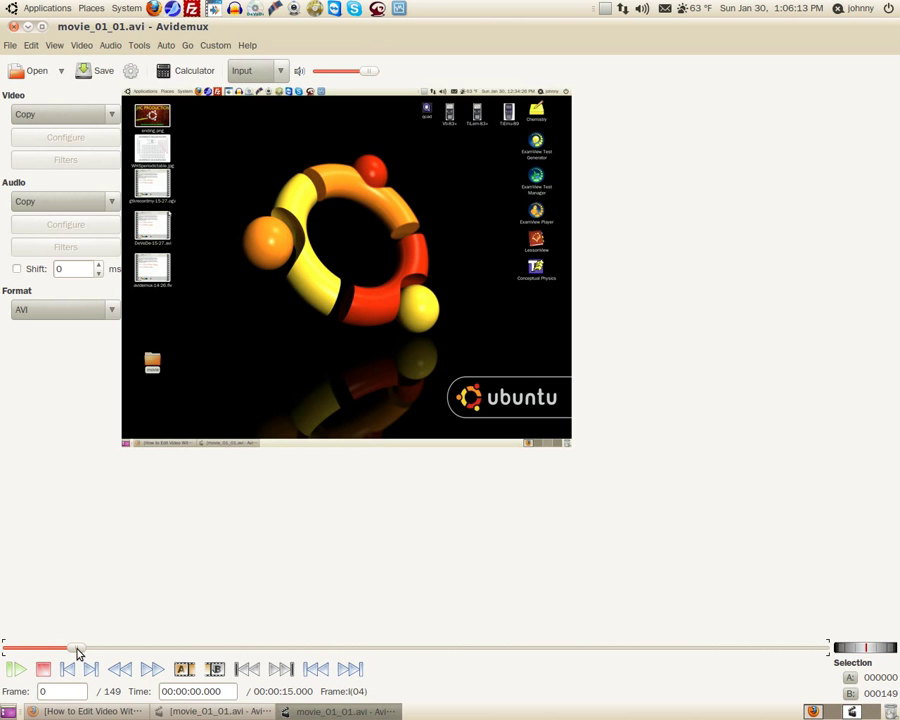
pyautogui.click(20, 676)
pyautogui.click(20, 676)
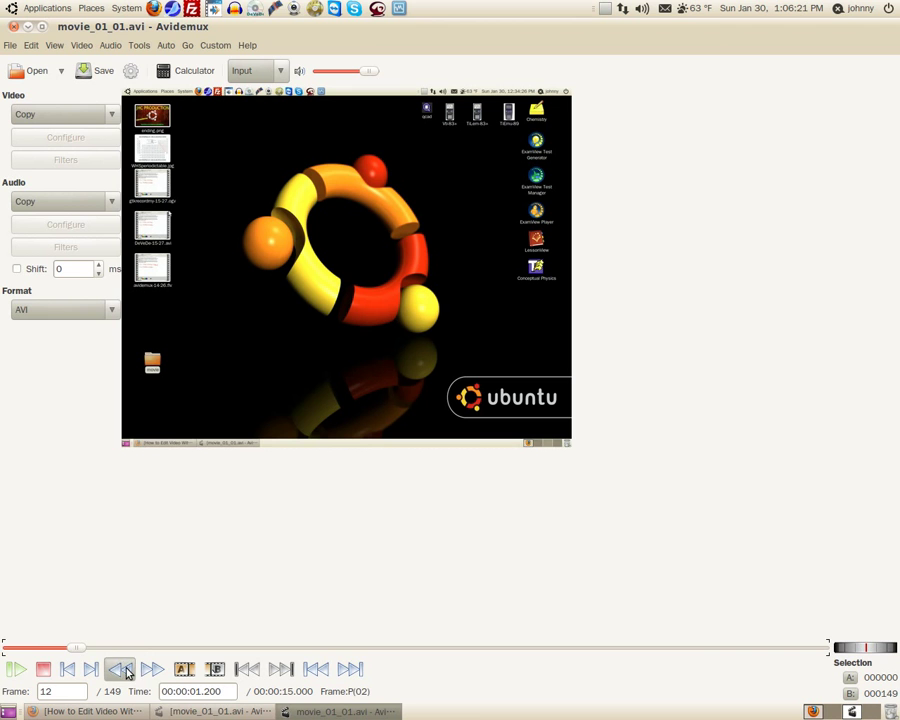
pyautogui.click(124, 673)
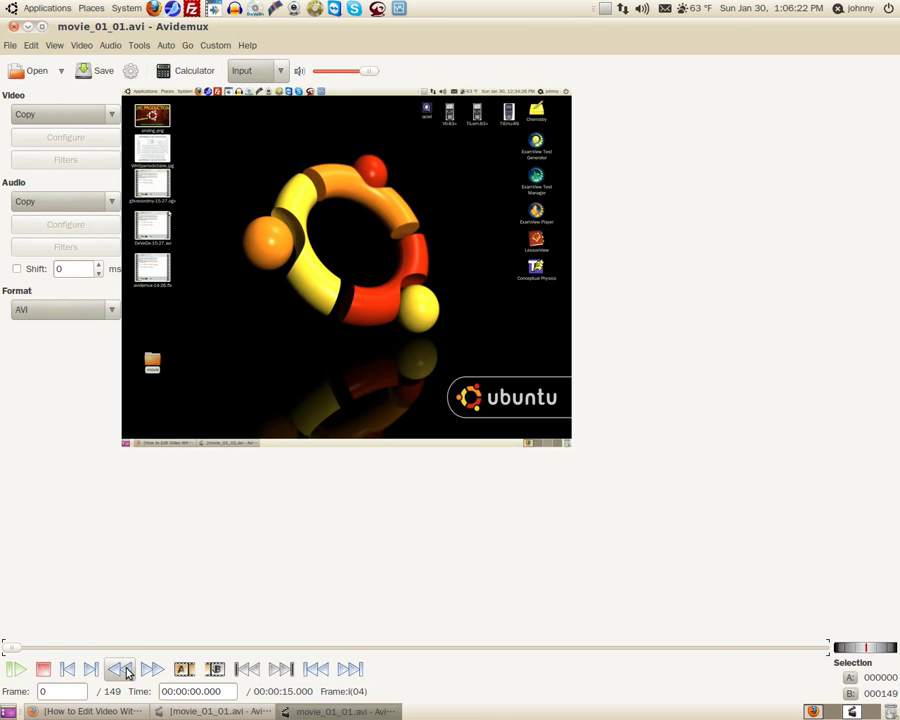
pyautogui.click(42, 676)
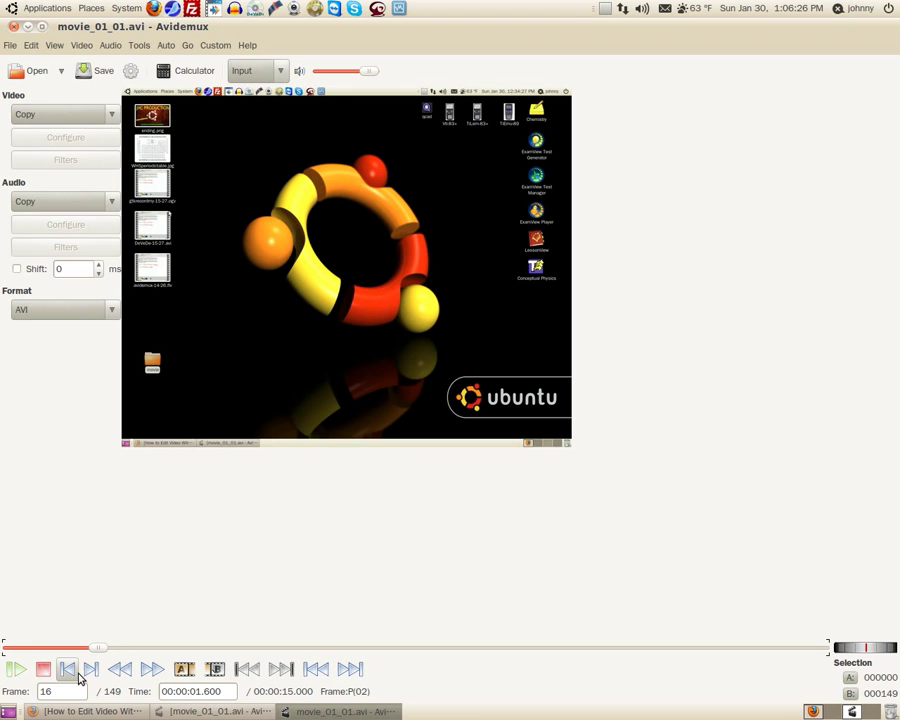
pyautogui.click(72, 674)
pyautogui.click(72, 674)
pyautogui.click(72, 674)
pyautogui.click(72, 674)
pyautogui.click(72, 674)
pyautogui.click(72, 674)
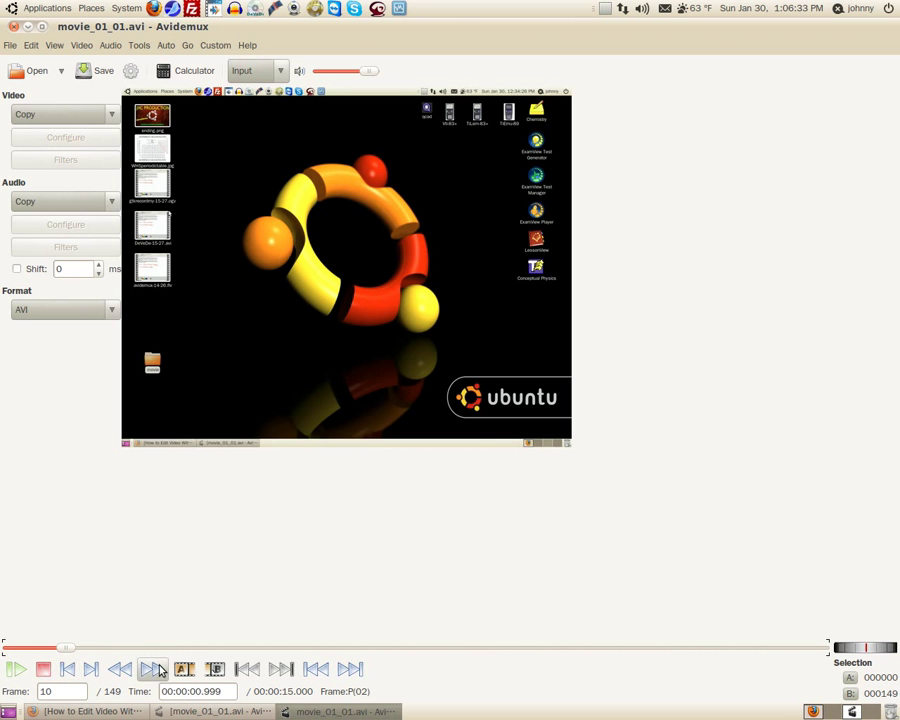
pyautogui.click(217, 670)
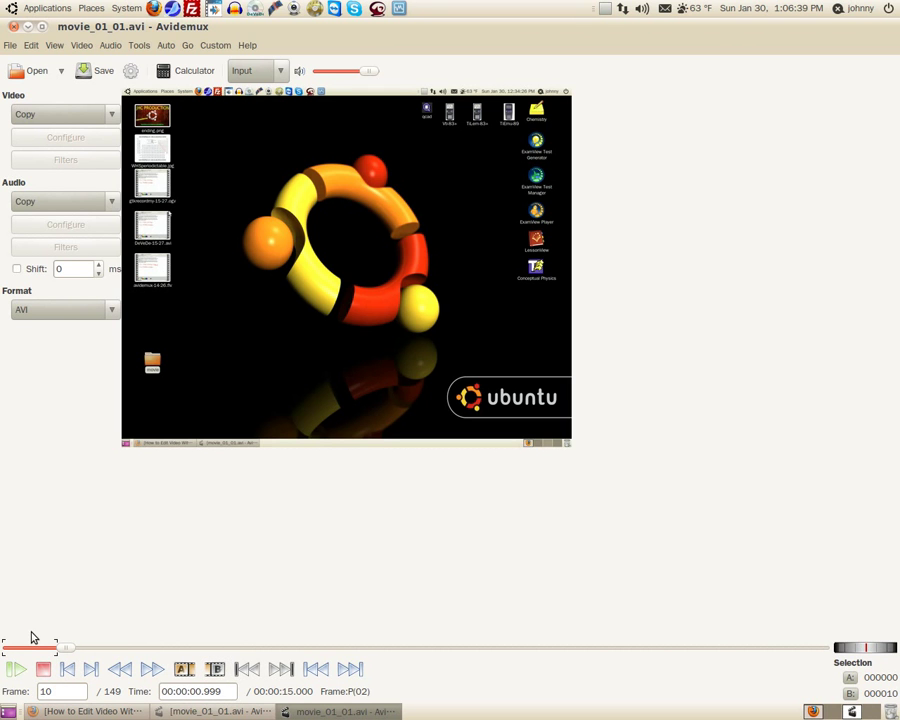
pyautogui.press('Delete')
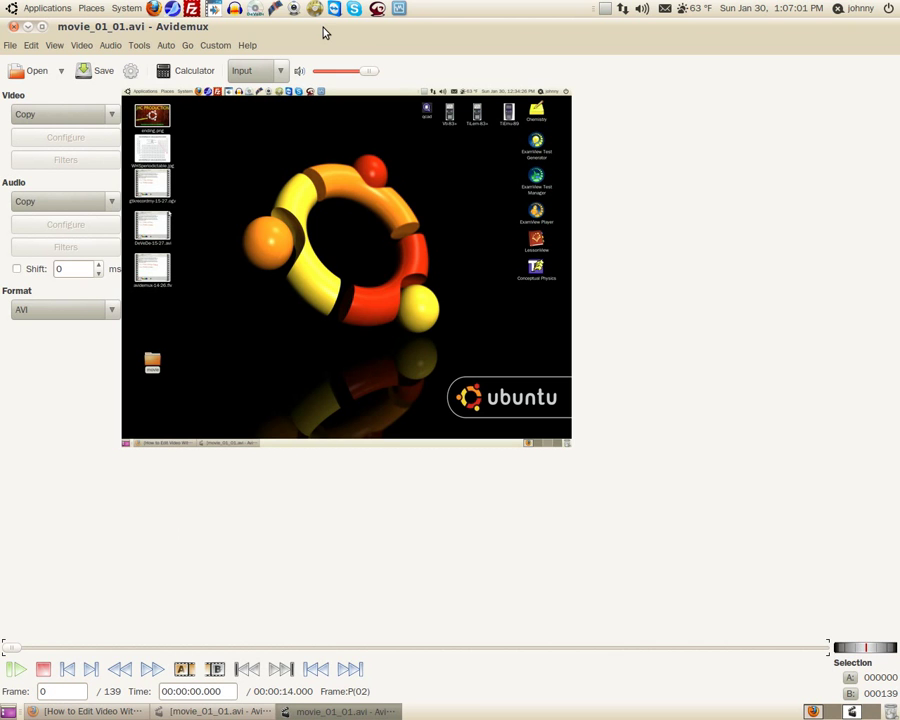
# Apply the Auto > FLV preset for FLV1 video, MP3 audio and FLV container.
pyautogui.click(140, 46)
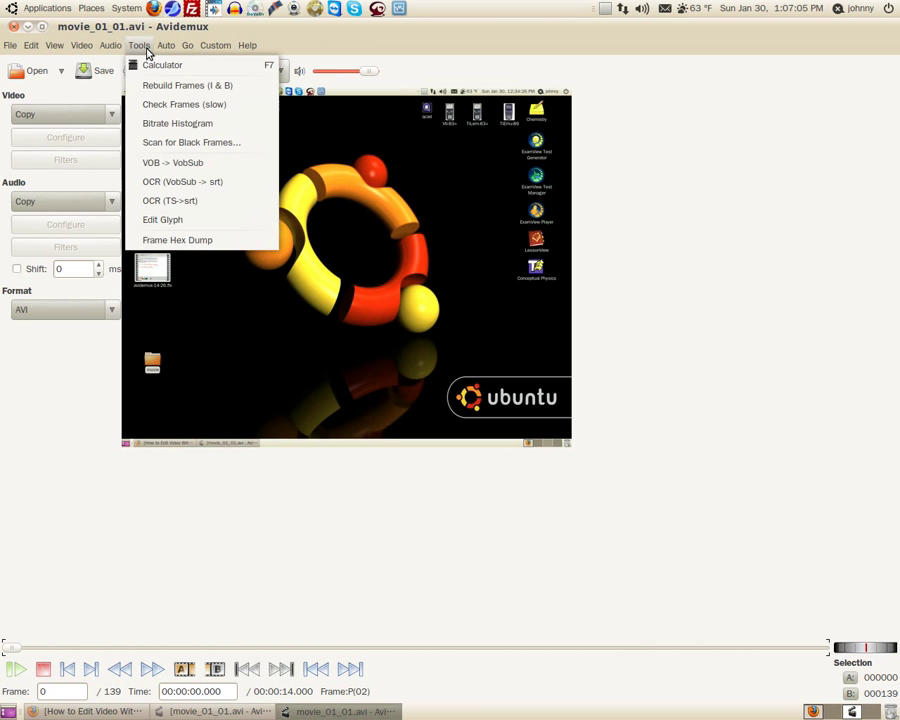
pyautogui.moveTo(163, 49)
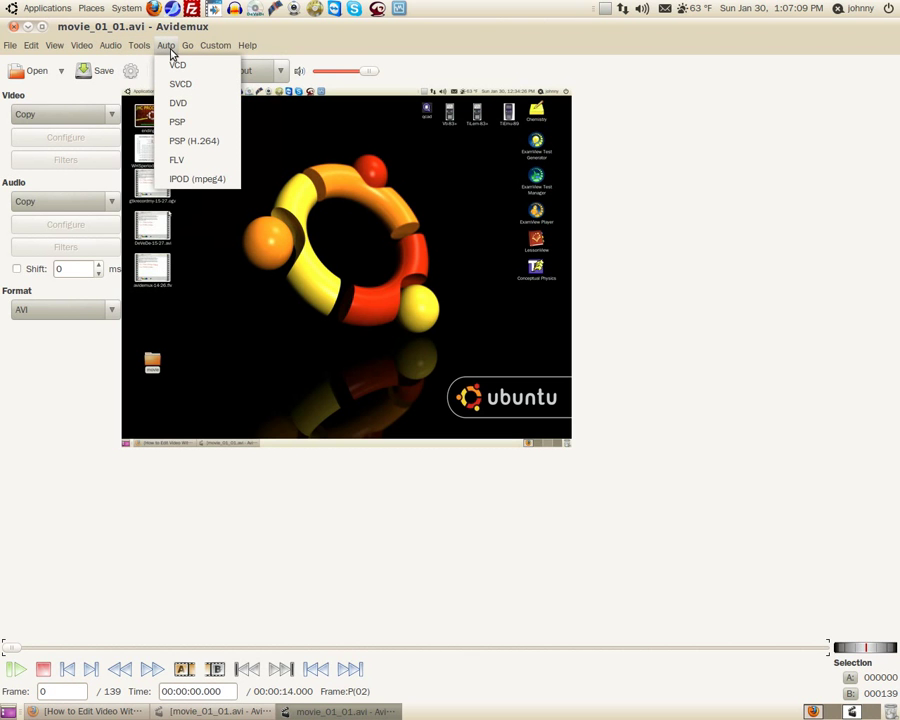
pyautogui.click(177, 160)
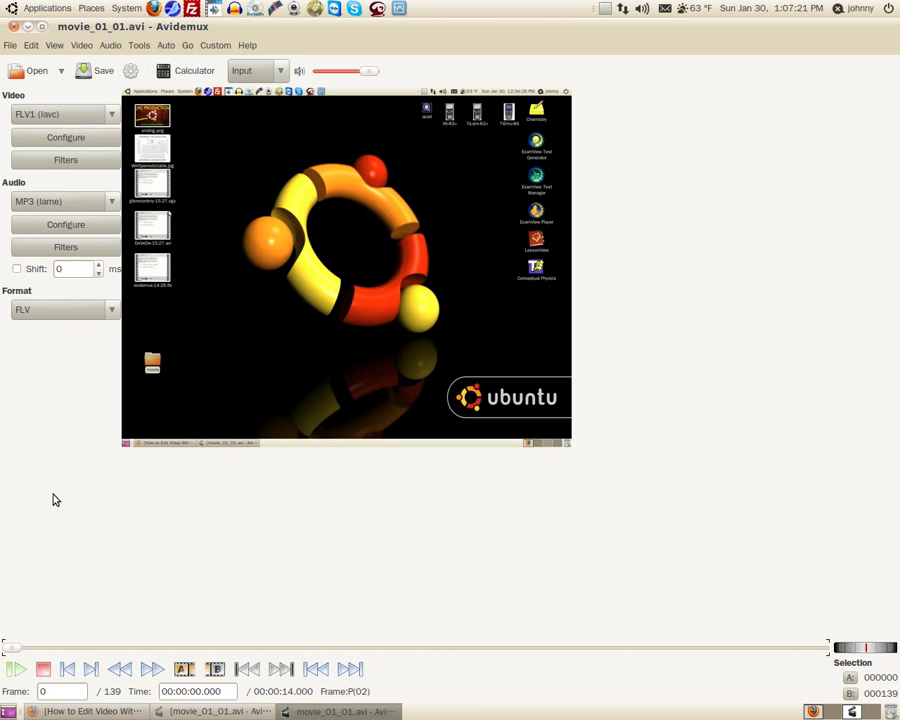
# Save the trimmed clip to the Desktop as 666666 and dismiss the Done message.
pyautogui.click(13, 47)
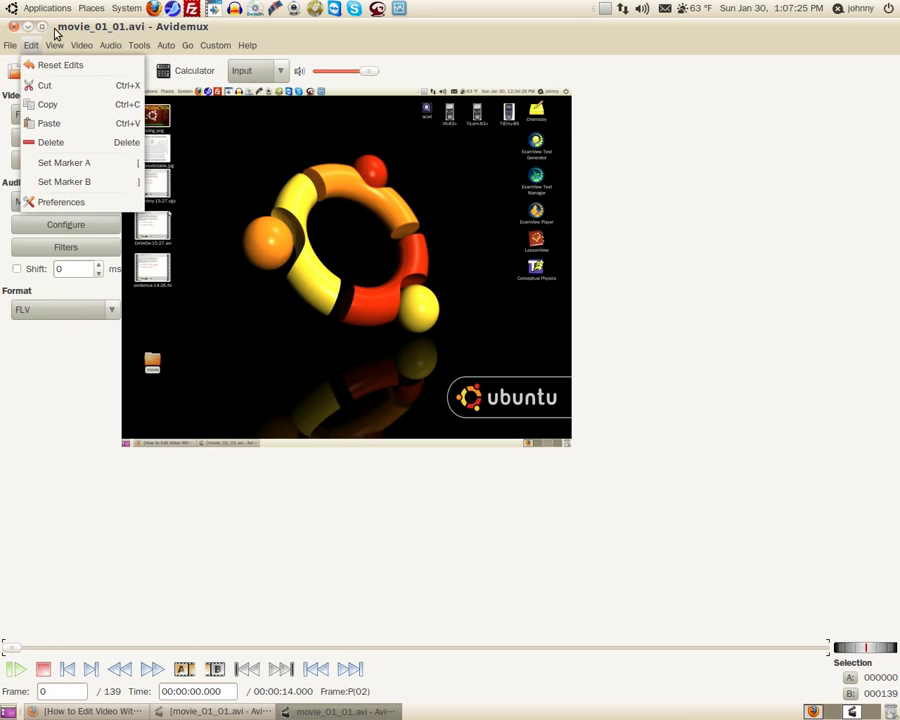
pyautogui.click(110, 45)
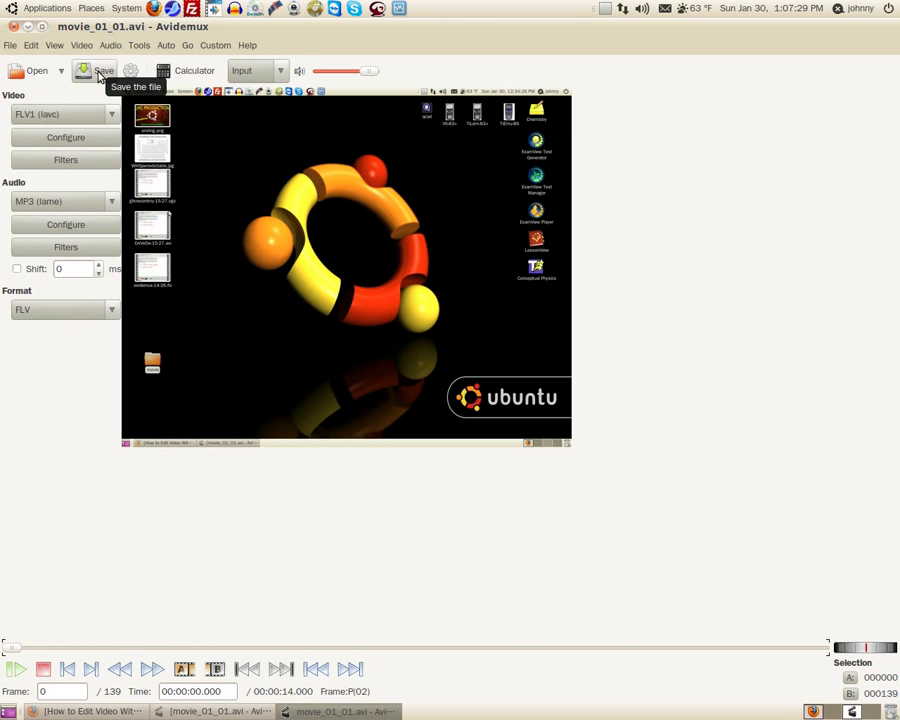
pyautogui.click(99, 75)
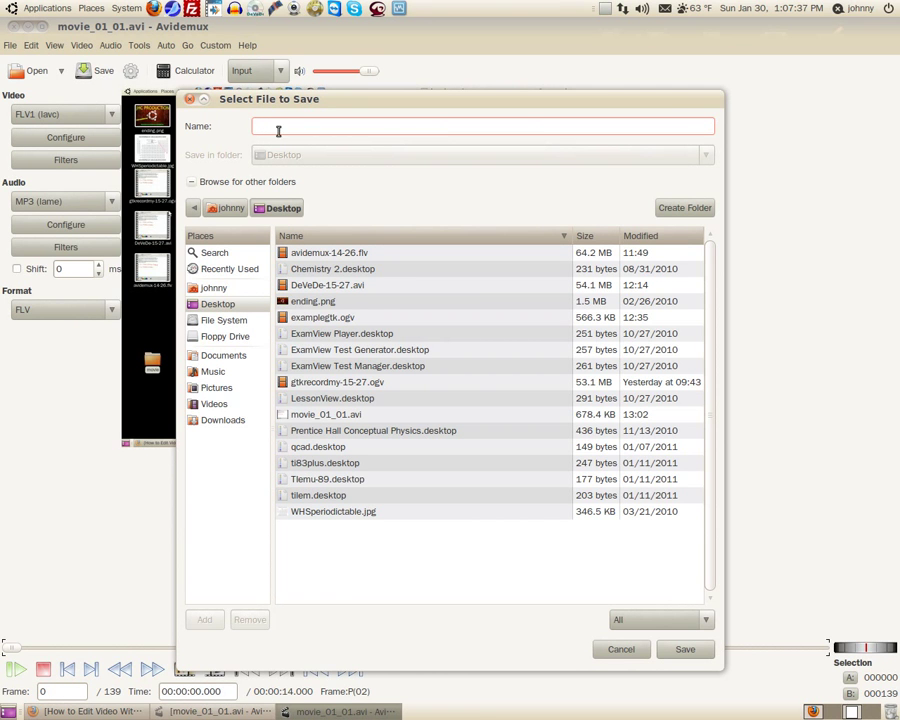
pyautogui.click(277, 128)
pyautogui.write('666666')
pyautogui.click(698, 656)
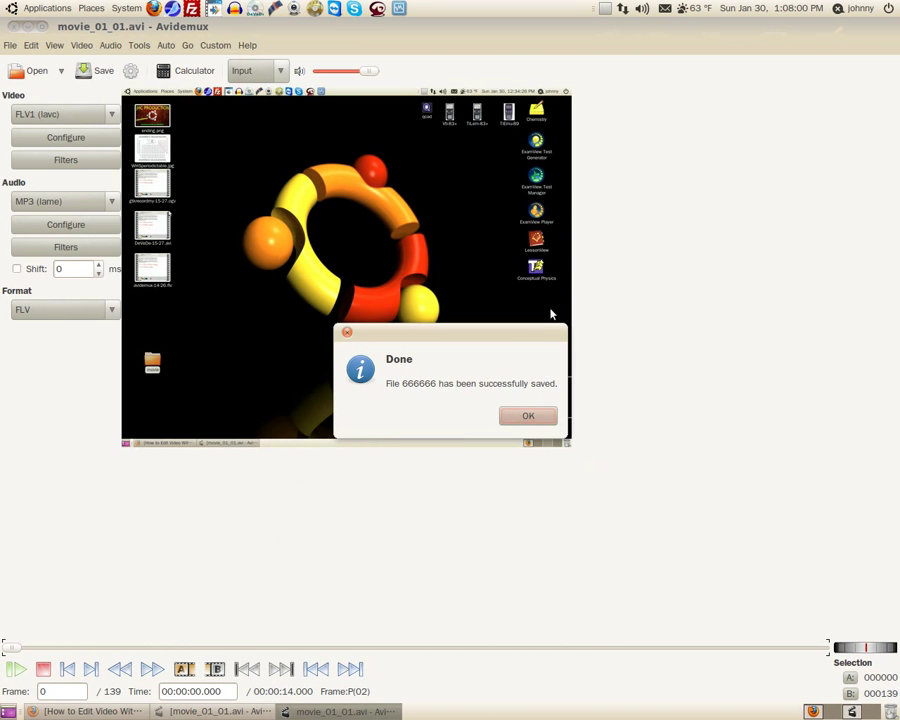
pyautogui.click(544, 418)
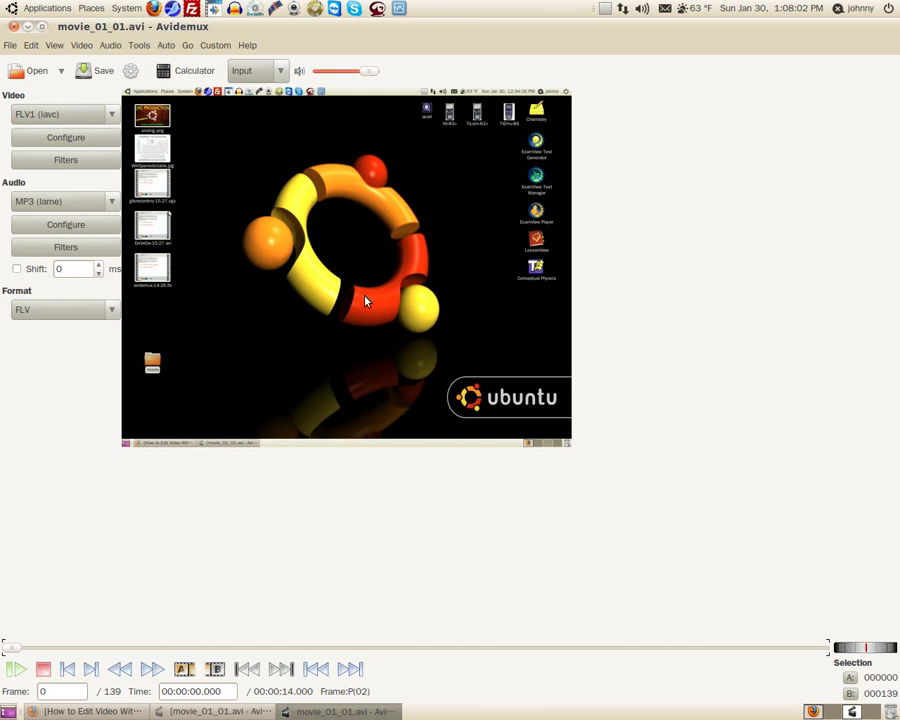
# Rename the saved 666666 video on the desktop to 666666.flv and place it below movie_01_01.avi.
pyautogui.click(28, 27)
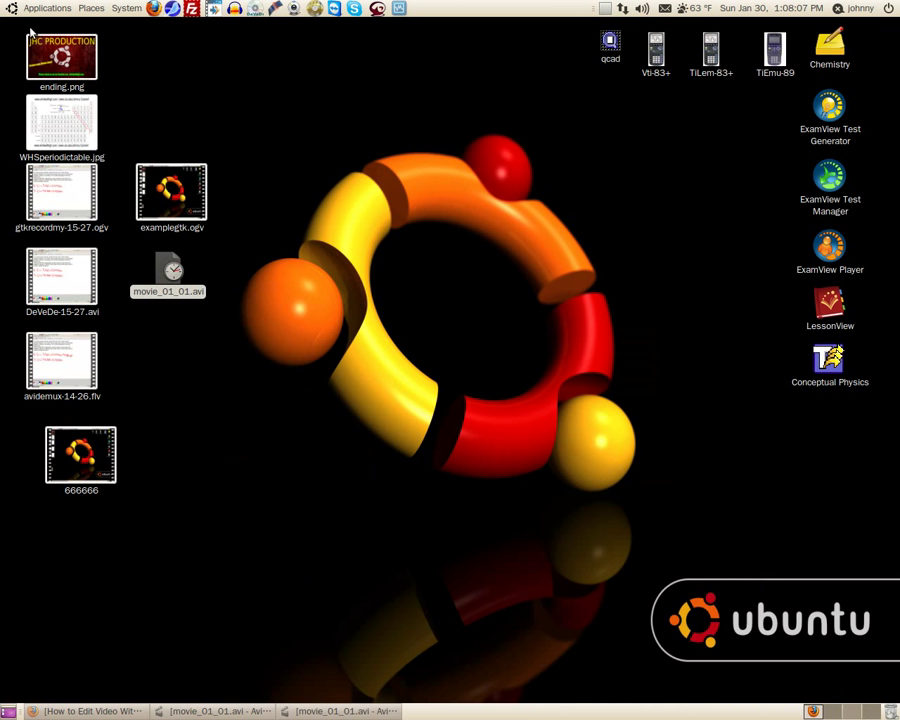
pyautogui.click(65, 447)
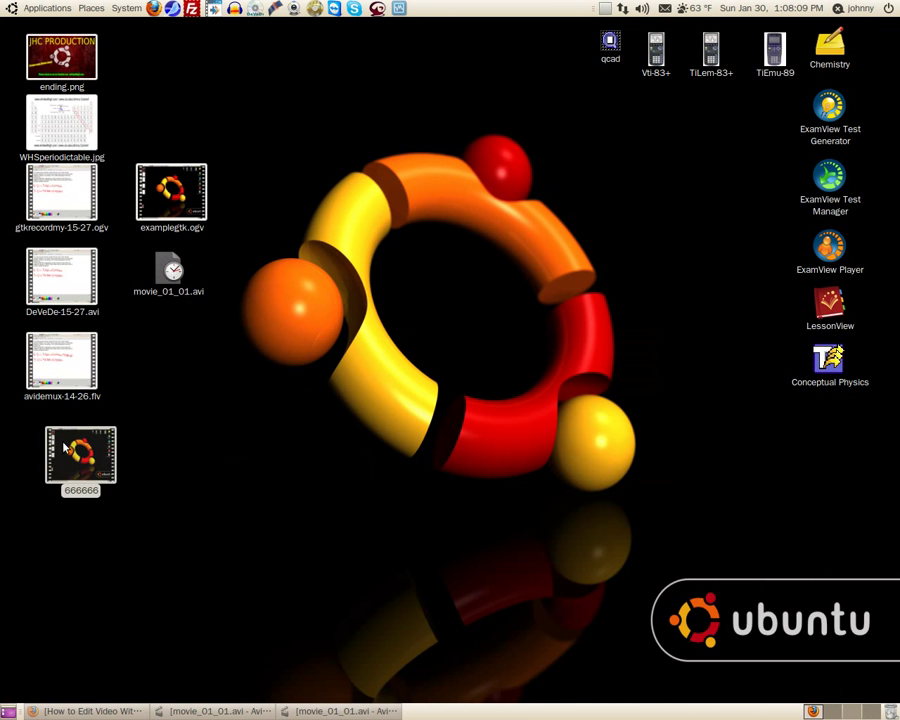
pyautogui.press('F2')
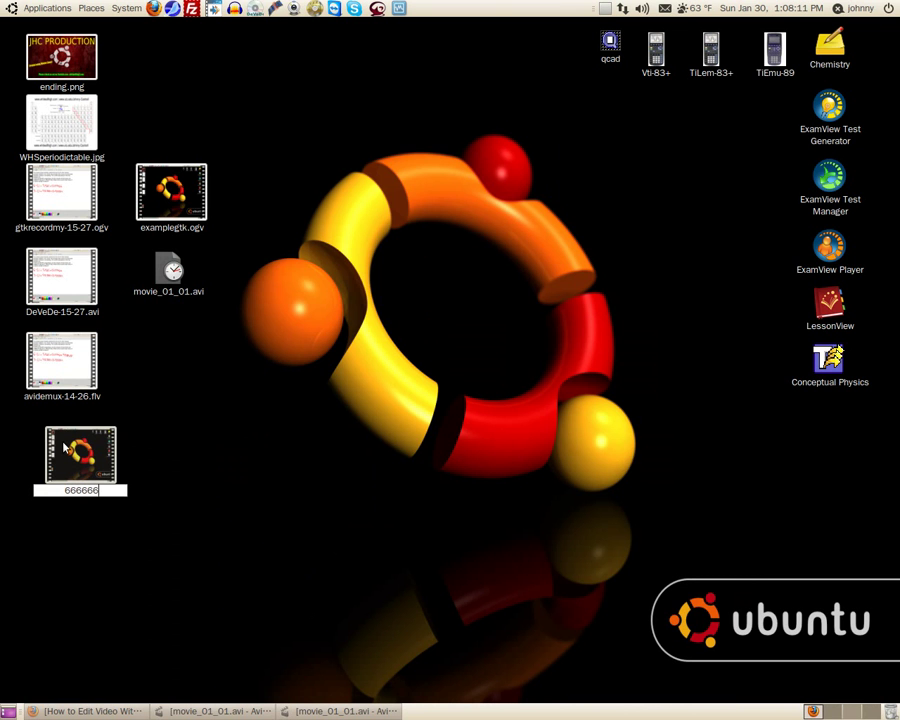
pyautogui.write('.flv')
pyautogui.click(146, 458)
pyautogui.moveTo(90, 459); pyautogui.dragTo(181, 336)
# Play 666666.flv in Movie Player, toggling full screen, to check the trim, then close it.
pyautogui.doubleClick(181, 336)
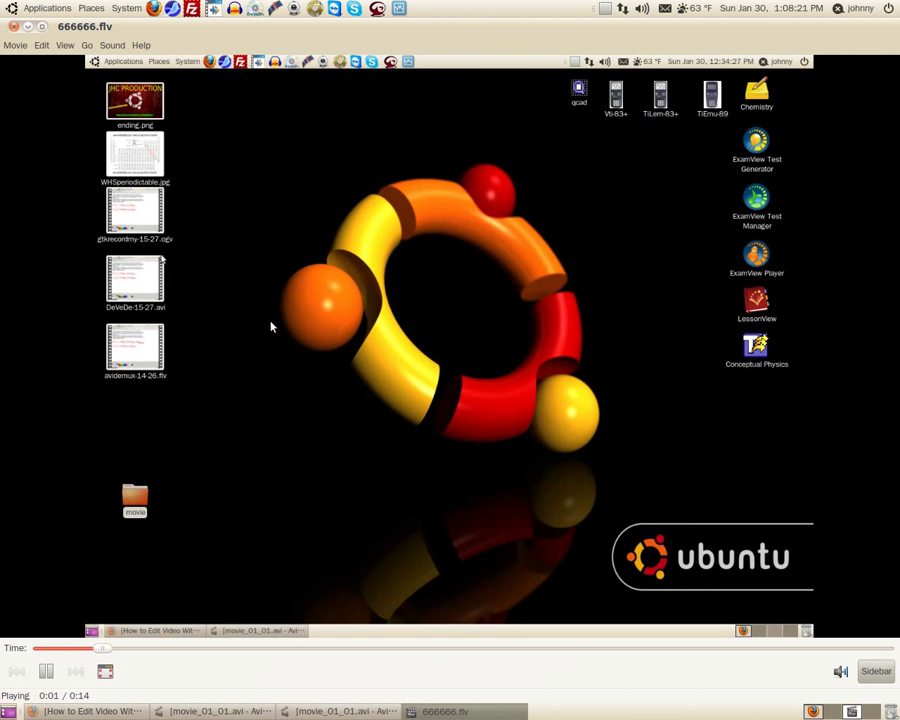
pyautogui.doubleClick(270, 324)
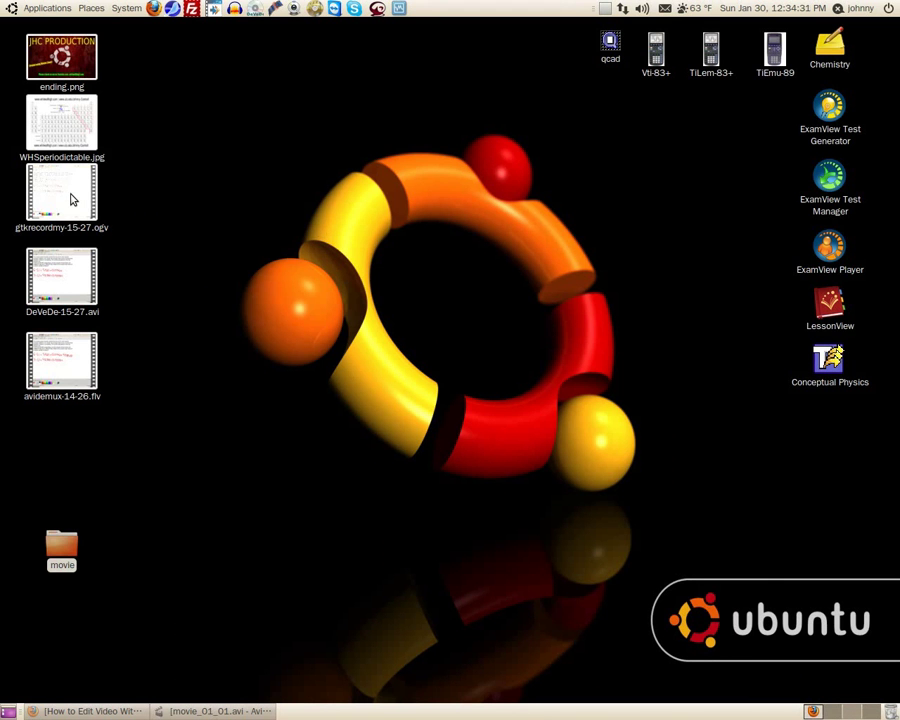
pyautogui.doubleClick(271, 325)
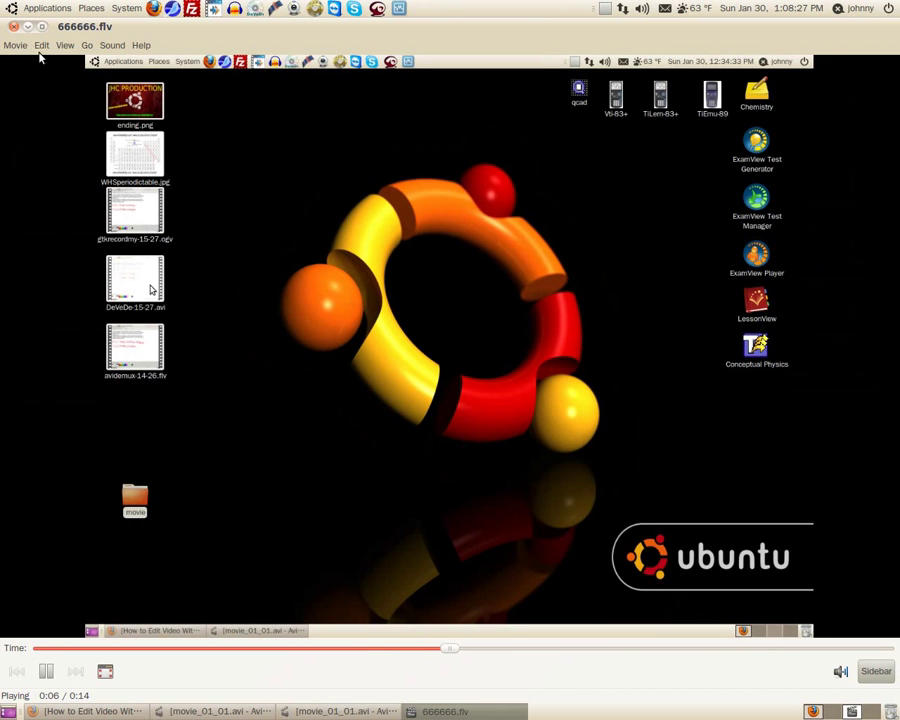
pyautogui.click(13, 26)
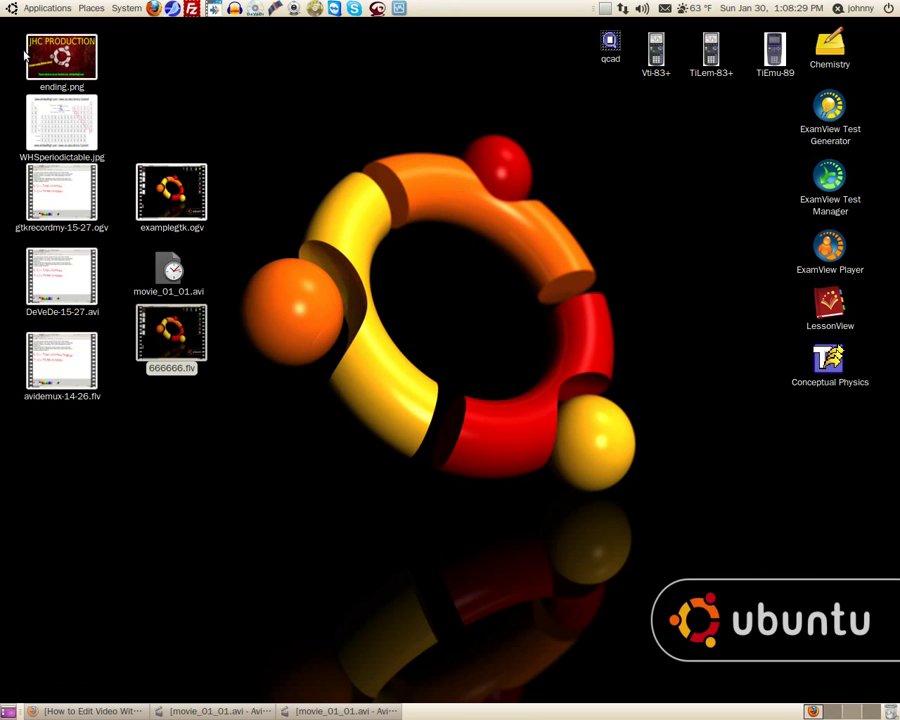
# Nudge the 666666.flv icon lower below movie_01_01.avi, then browse and close the Applications menu.
pyautogui.moveTo(197, 357); pyautogui.dragTo(217, 400)
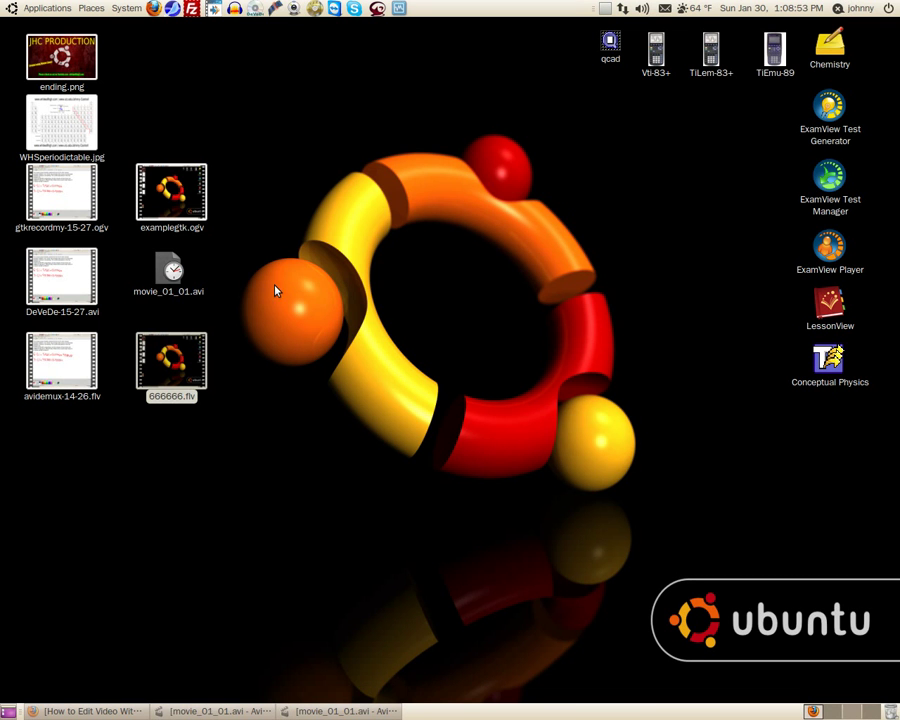
pyautogui.click(35, 9)
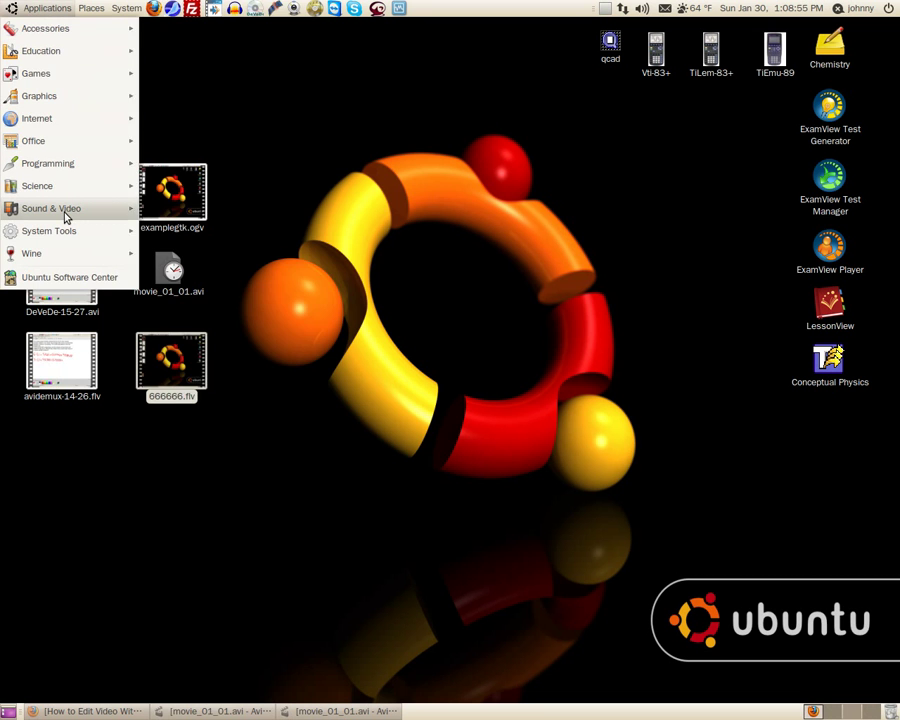
pyautogui.moveTo(66, 215)
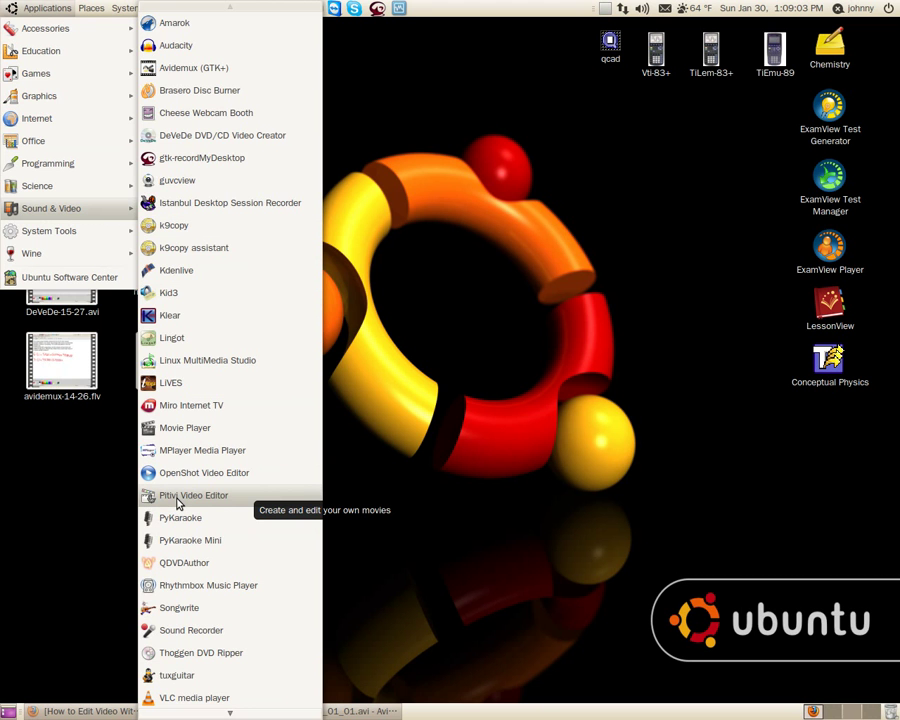
pyautogui.click(428, 538)
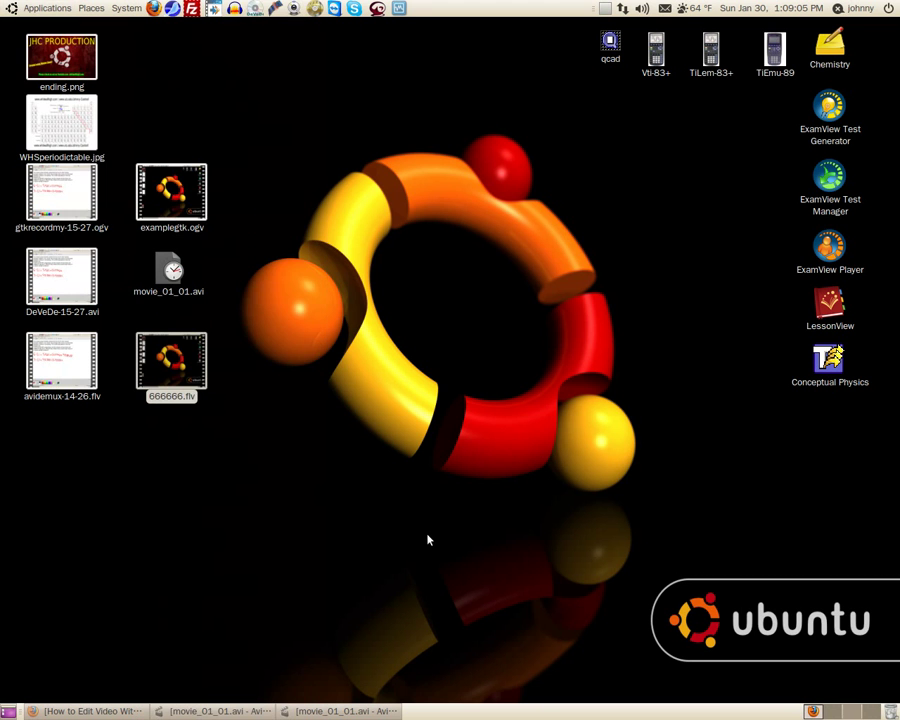